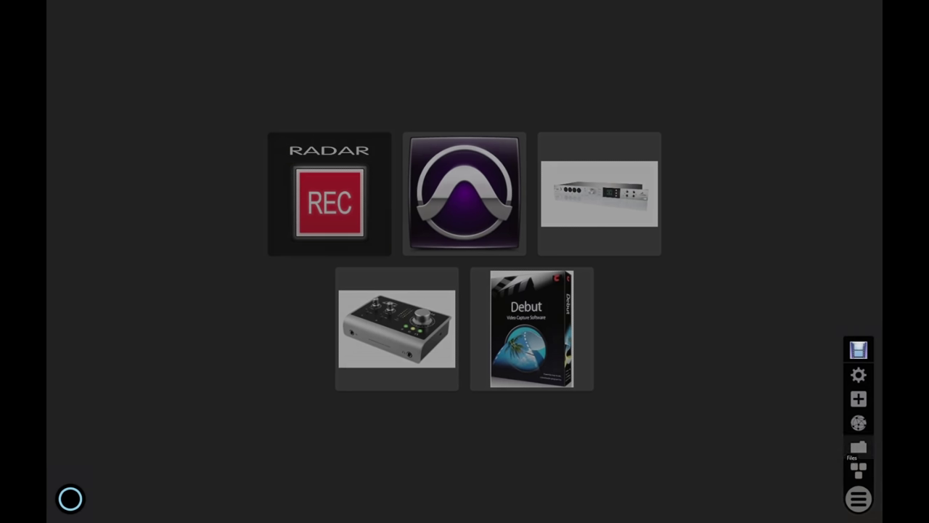
key(space)
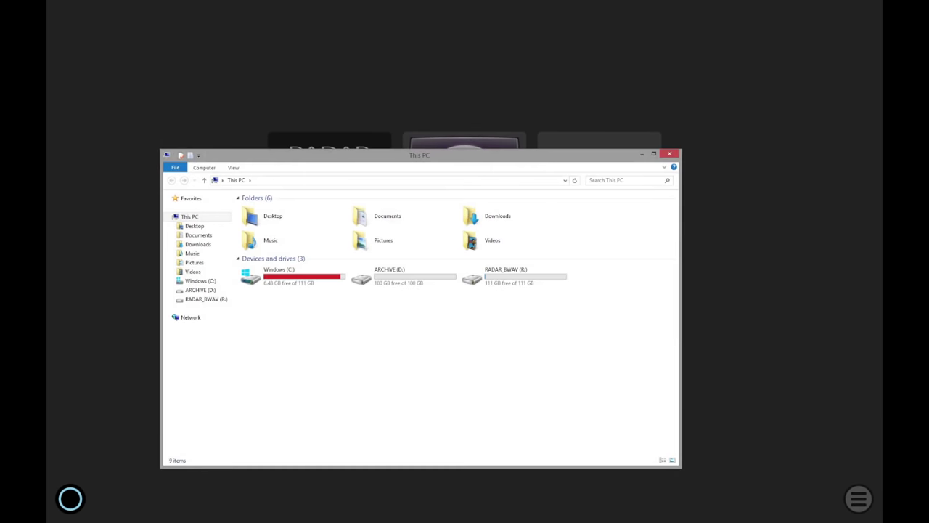
key(space)
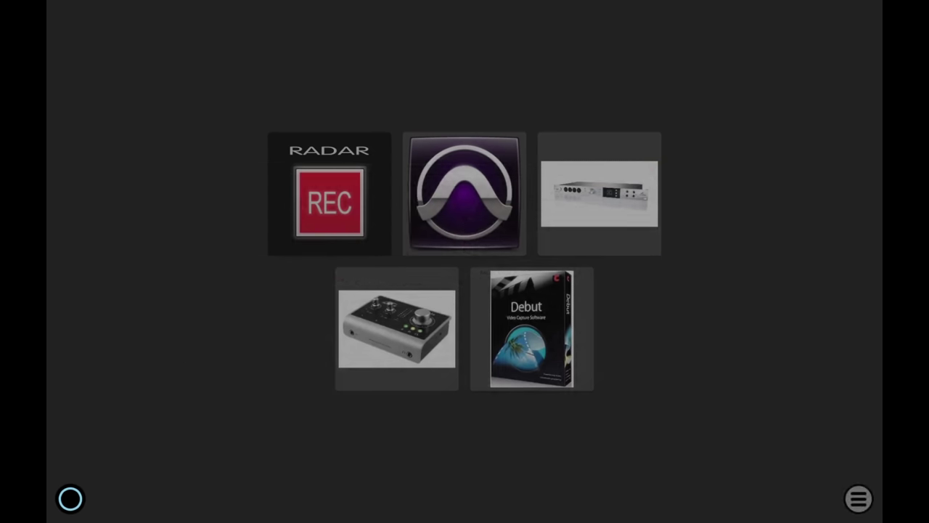
key(space)
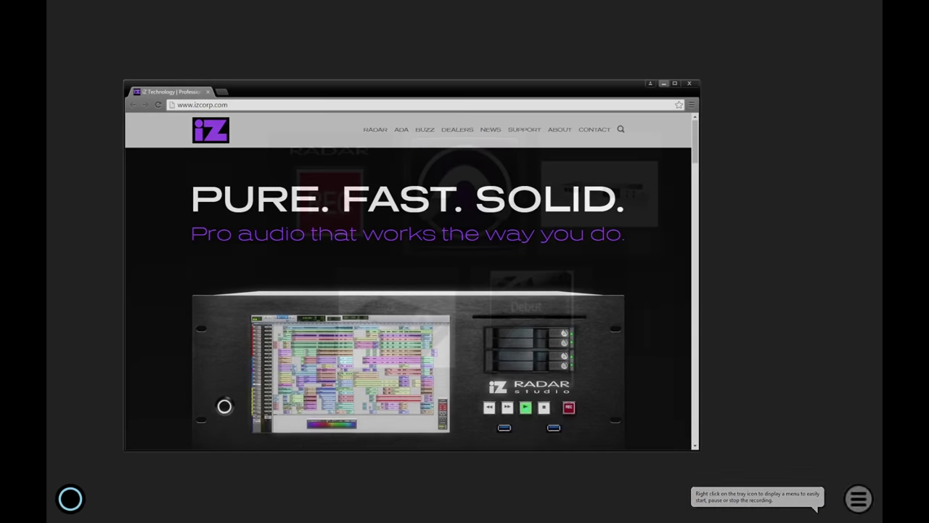
key(space)
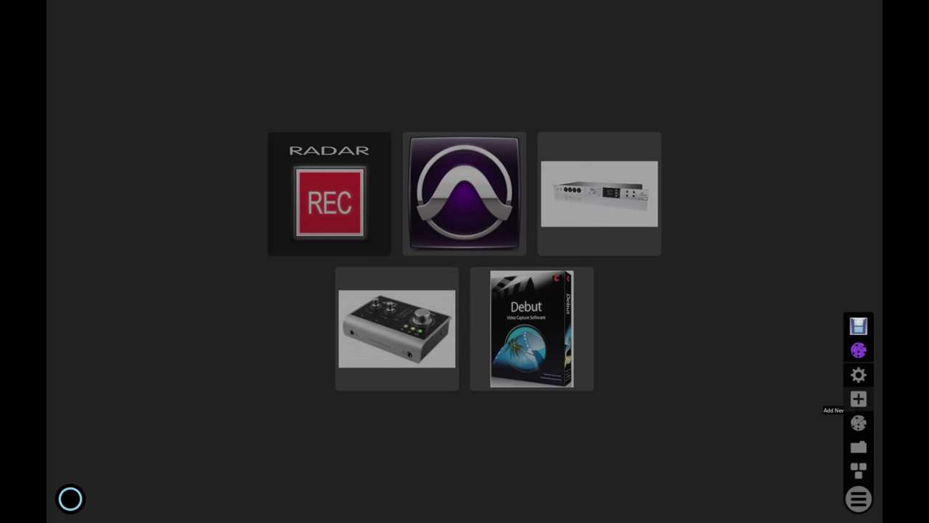
click(857, 399)
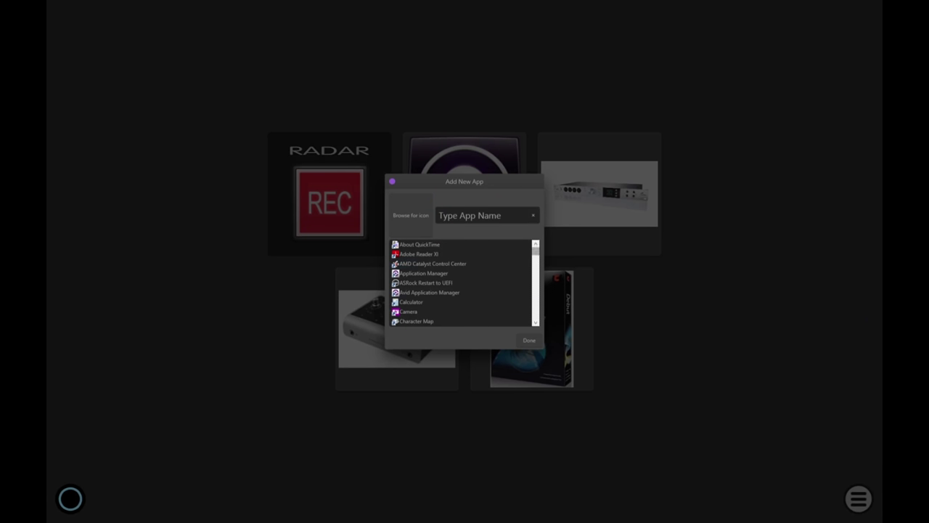
scroll(462, 283, down, 15)
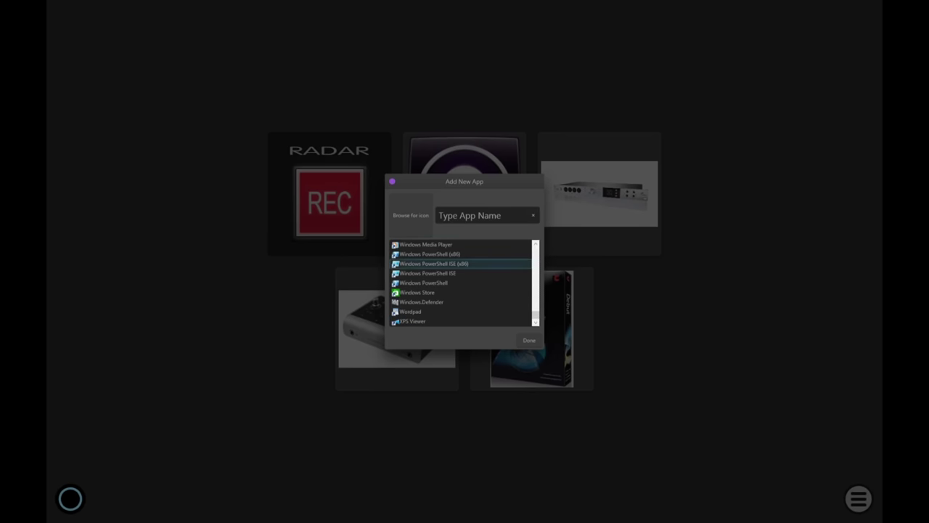
key(Escape)
click(857, 498)
click(858, 375)
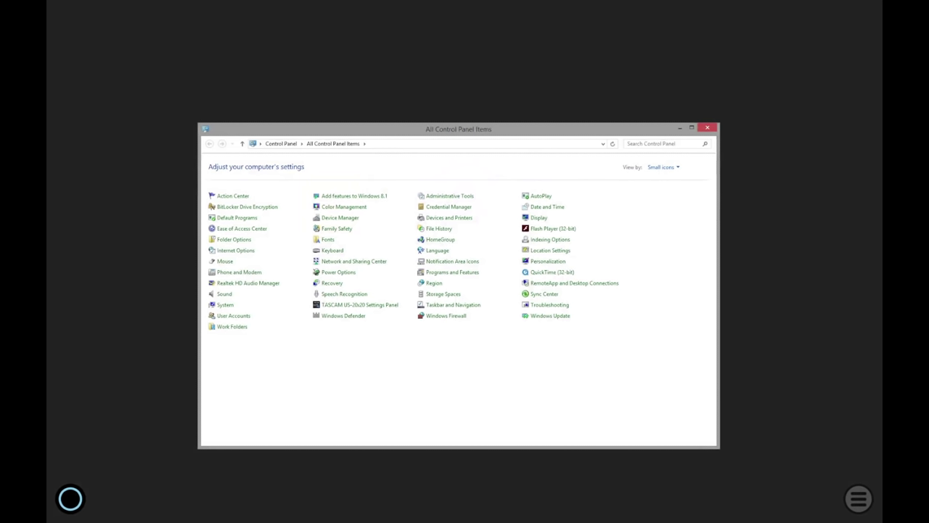
click(225, 304)
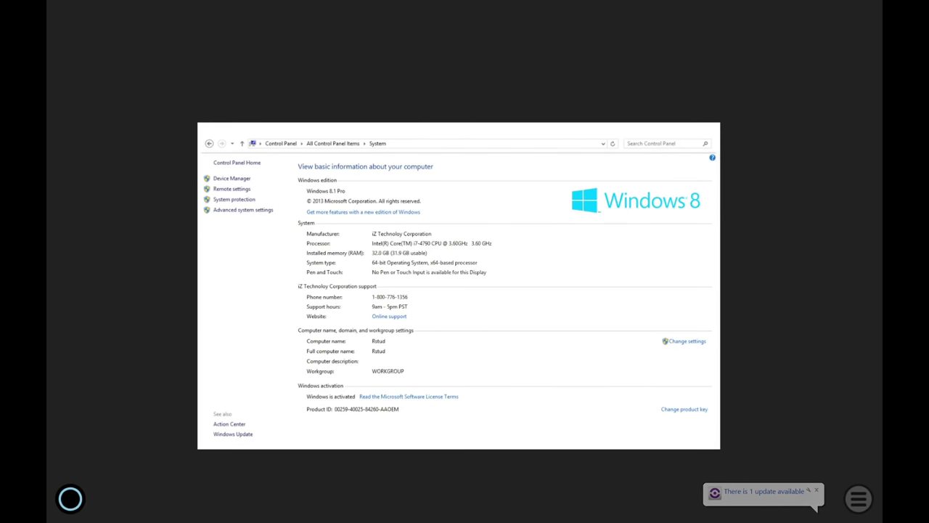
click(859, 497)
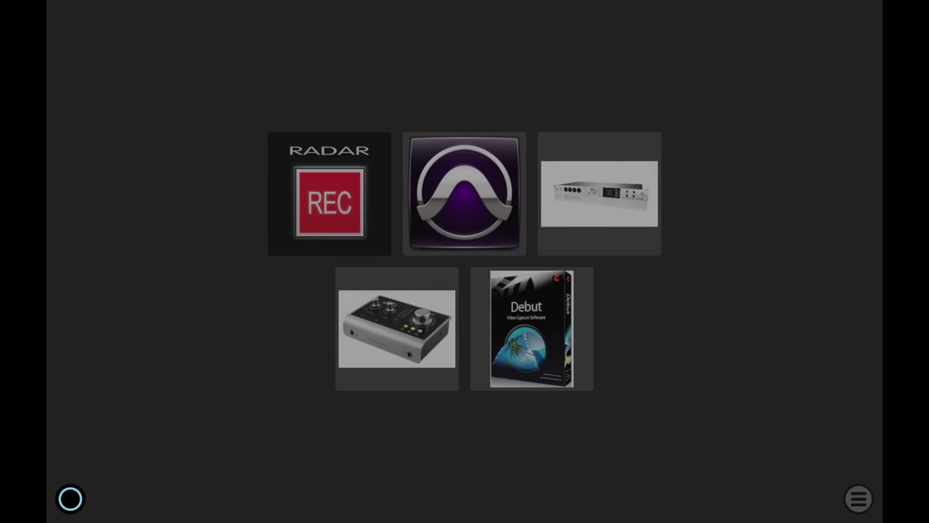
click(858, 498)
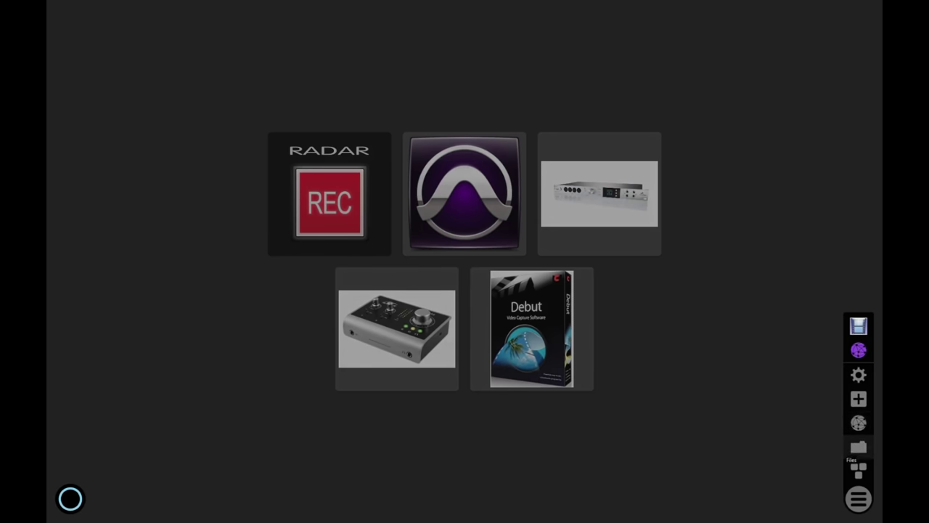
click(859, 447)
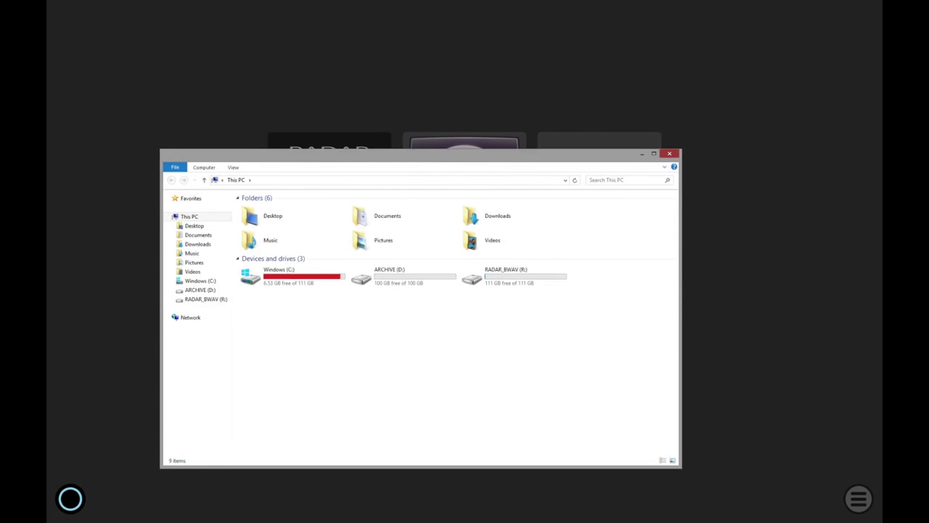
key(alt+F4)
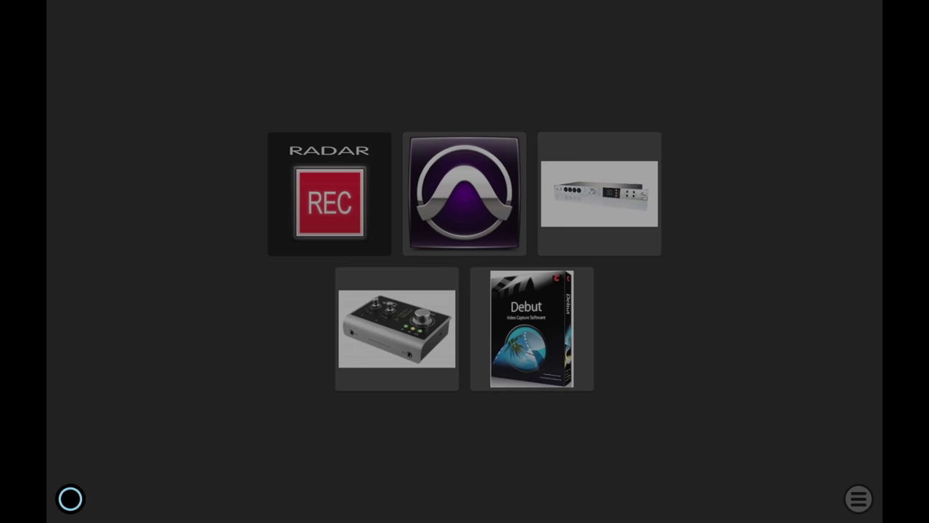
Step: Launch Pro Tools HD 12.5 from the dashboard and load the Mac Pro Power Test session
click(465, 193)
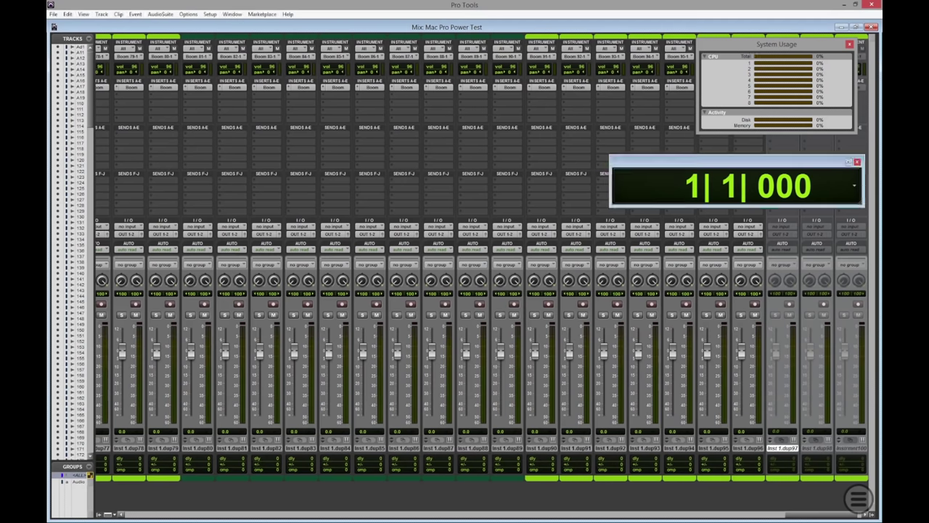
Step: Set the playback engine to US-20x20 ASIO Driver, saving and closing the session when prompted
click(210, 14)
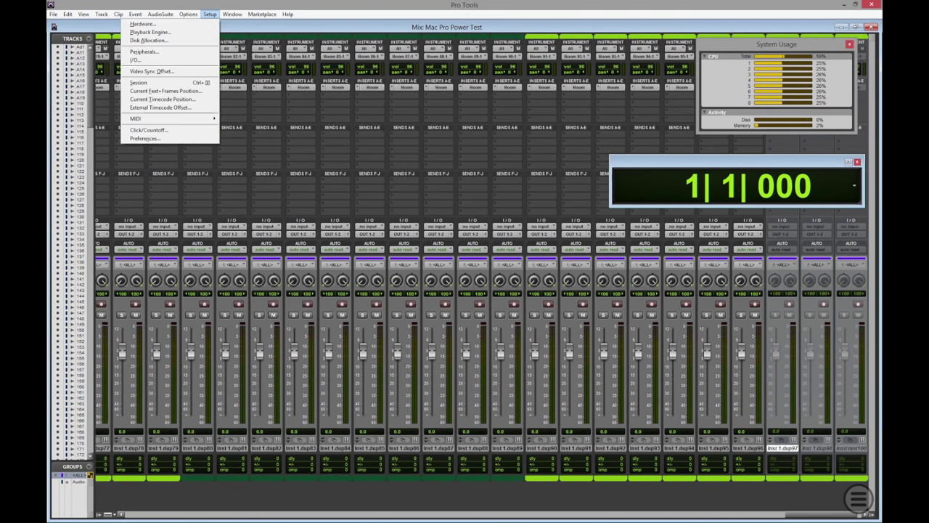
click(149, 32)
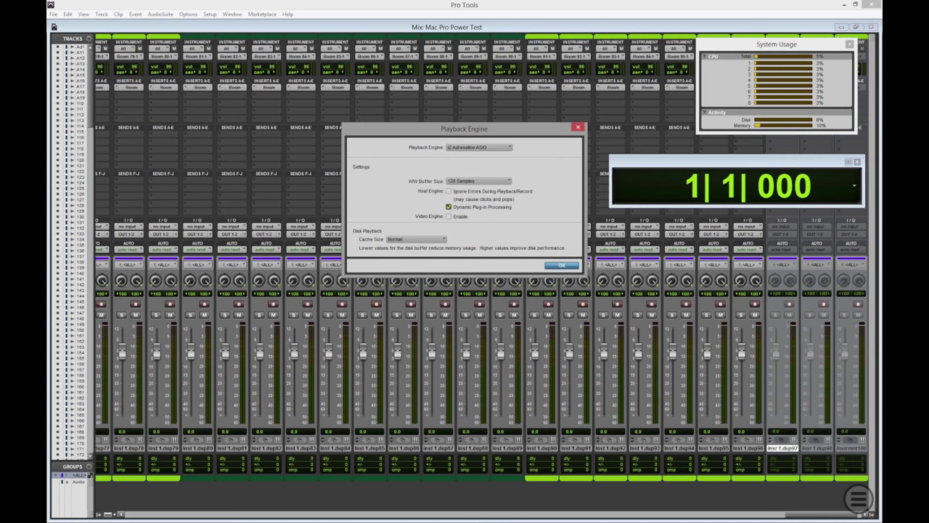
click(479, 146)
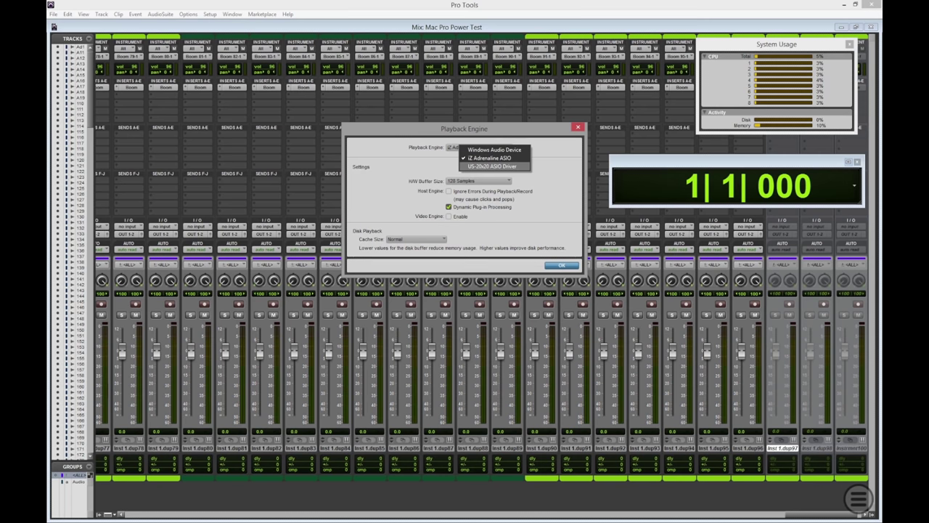
key(Return)
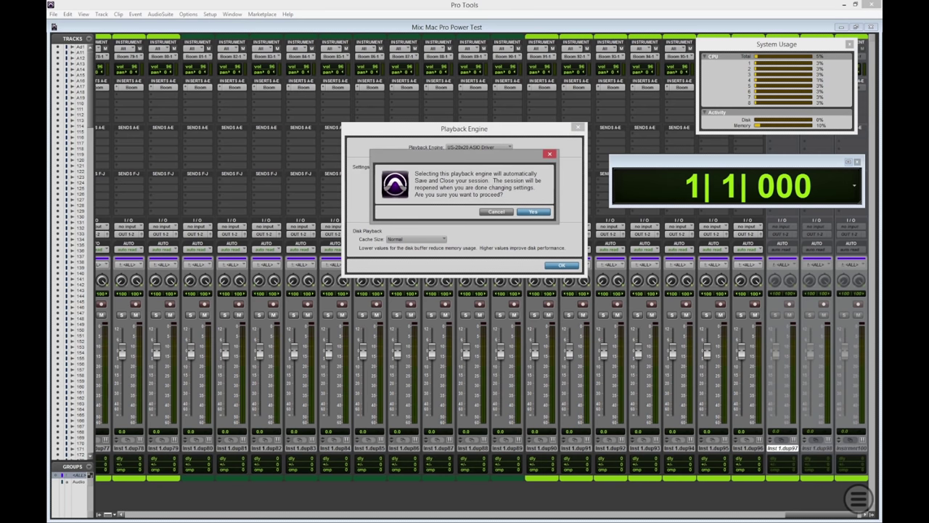
key(Return)
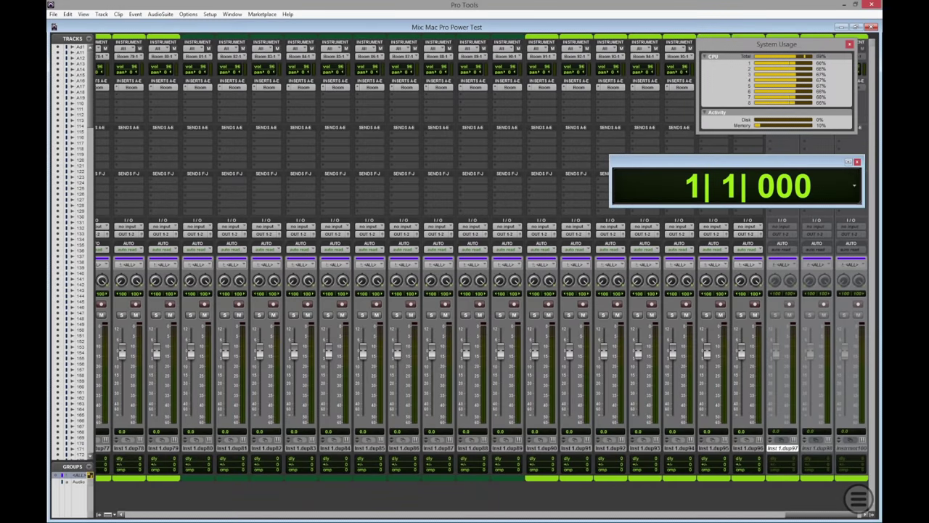
Step: Scroll to the end of the mixer and select tracks inst 1.dup96 back through inst 1.dup90
scroll(482, 275, left, 4)
scroll(482, 276, left, 10)
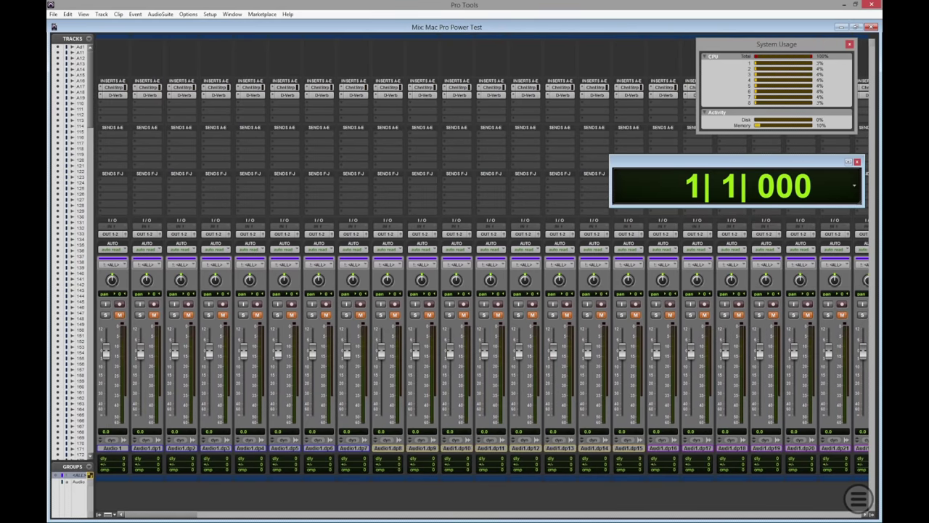
scroll(482, 276, right, 15)
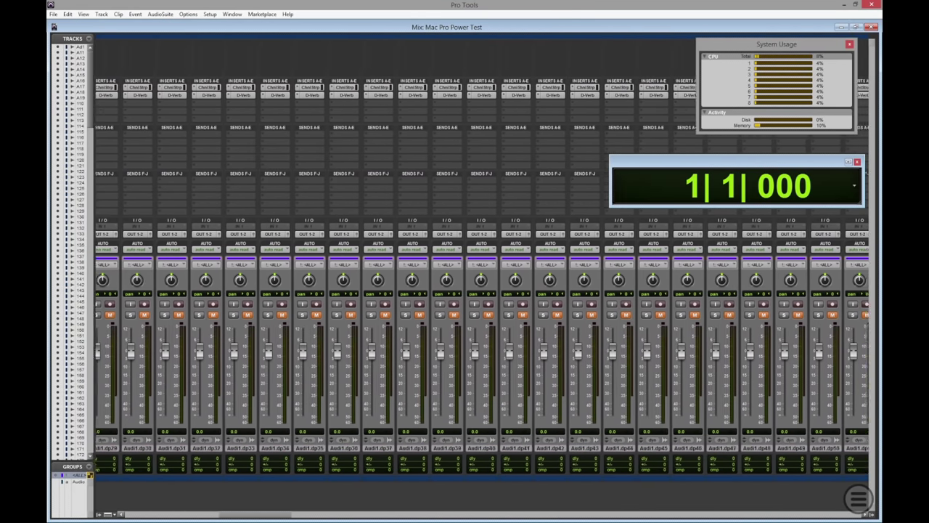
scroll(482, 276, right, 20)
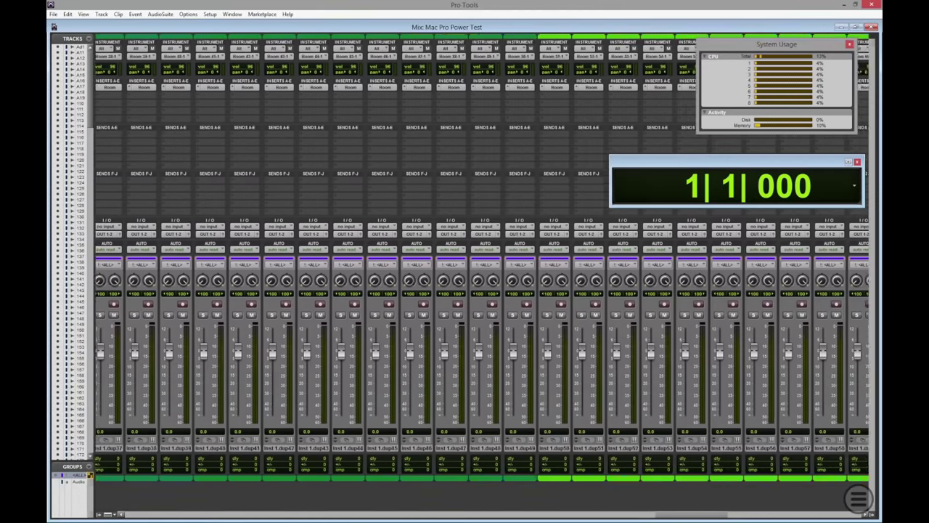
scroll(482, 276, right, 18)
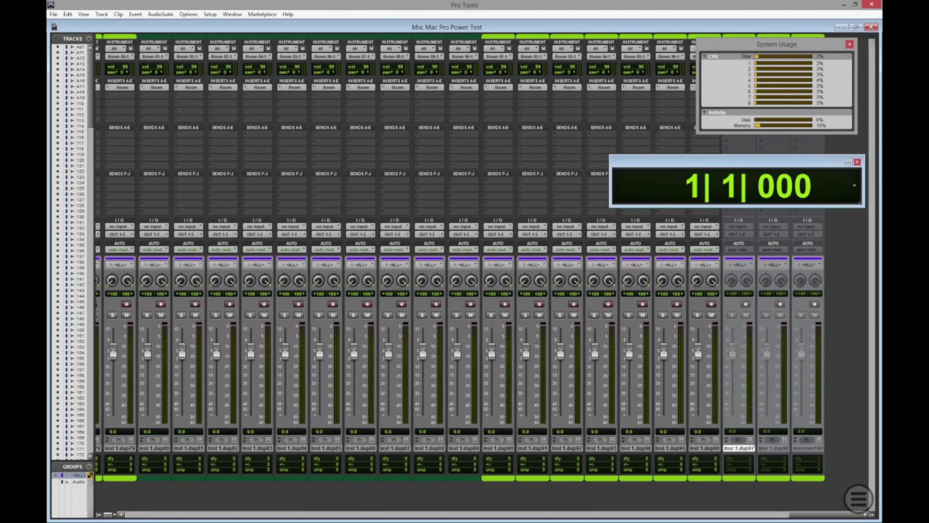
click(704, 448)
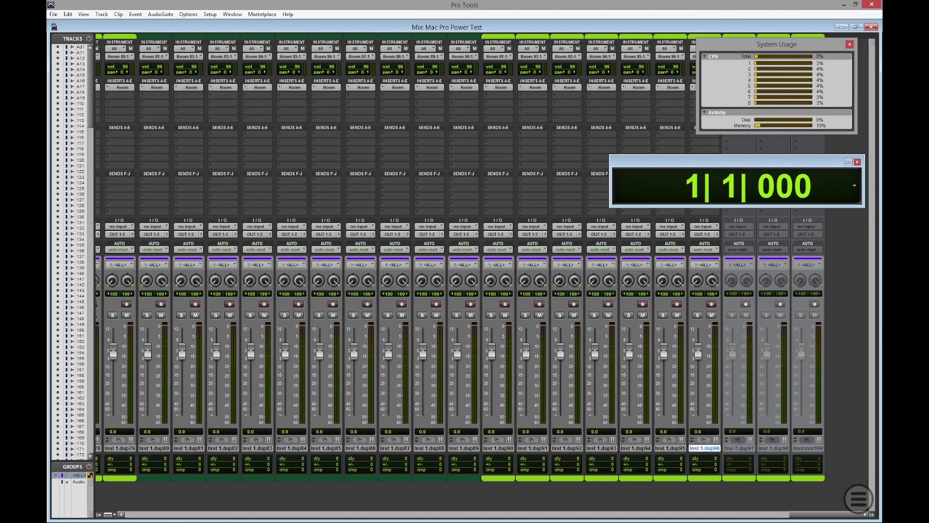
shift+click(498, 448)
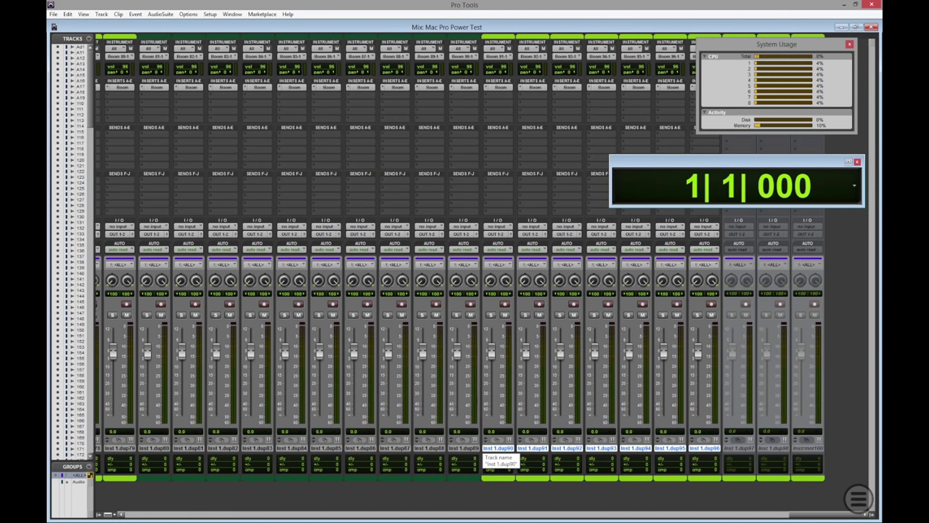
Step: Make tracks inst 1.dup90–dup96 inactive, then view the Playback Engine settings at 128 samples
right_click(497, 449)
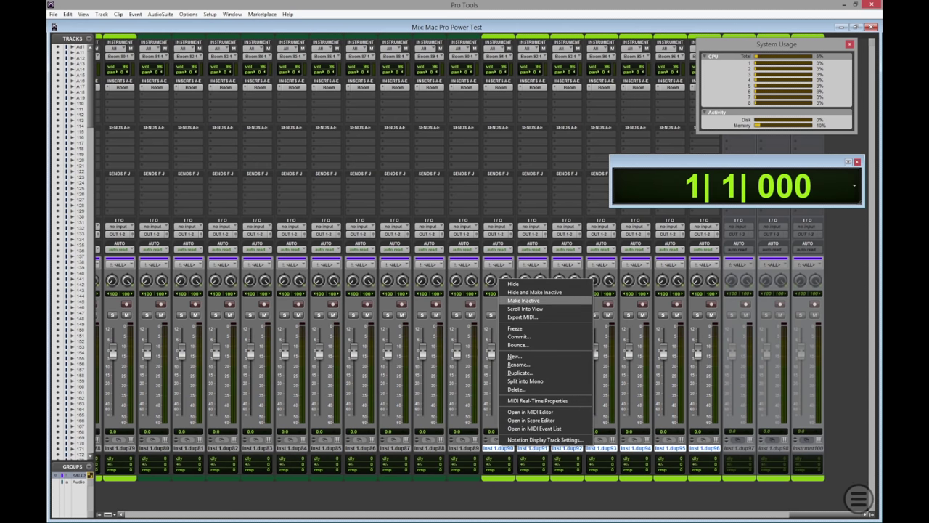
click(523, 300)
click(210, 14)
click(150, 32)
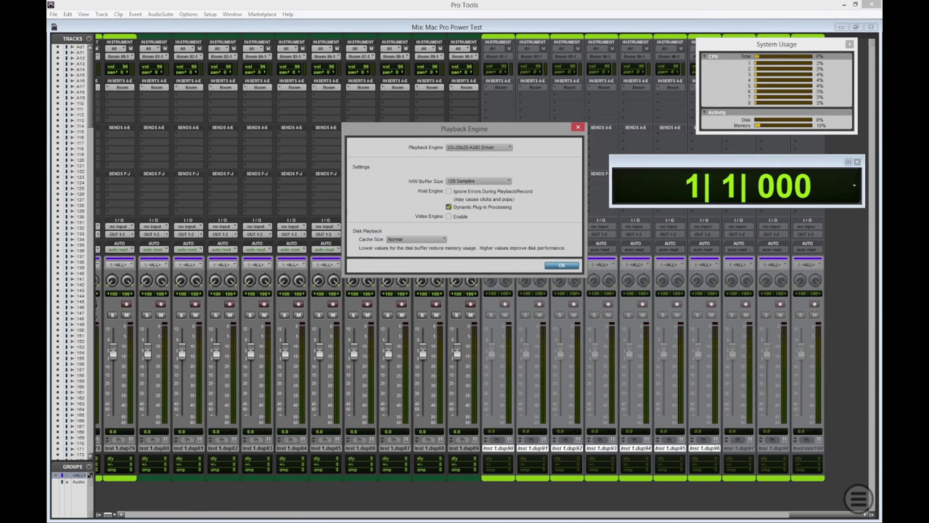
Step: Close the Playback Engine dialog and run a playback load test, stopping back at 1|1|000
key(Return)
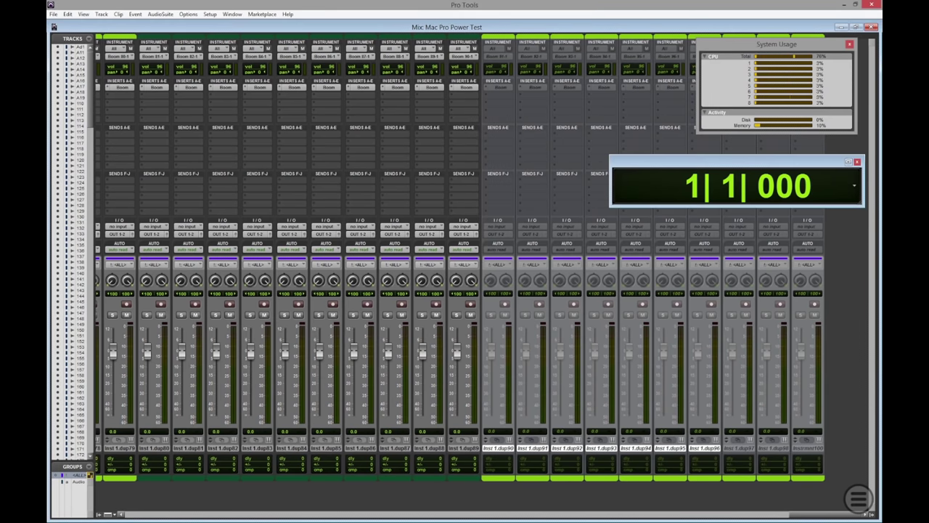
key(space)
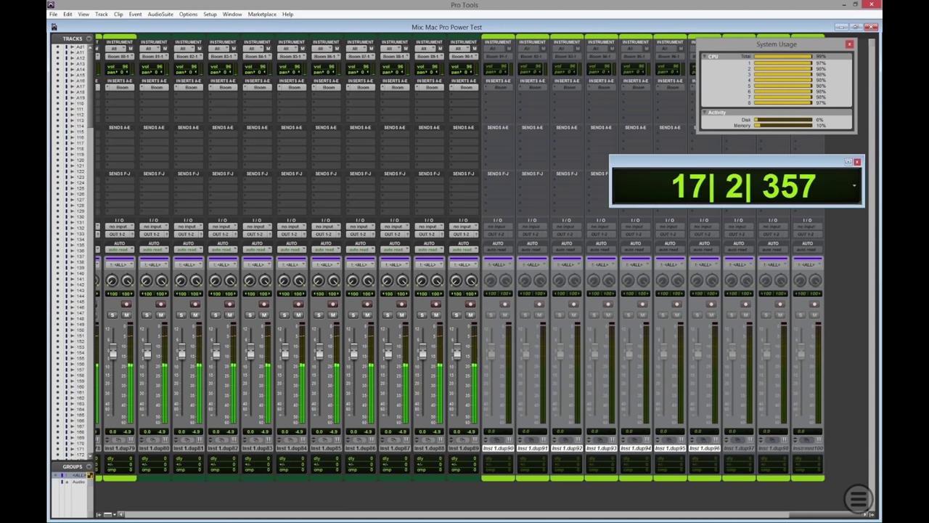
key(ctrl+=)
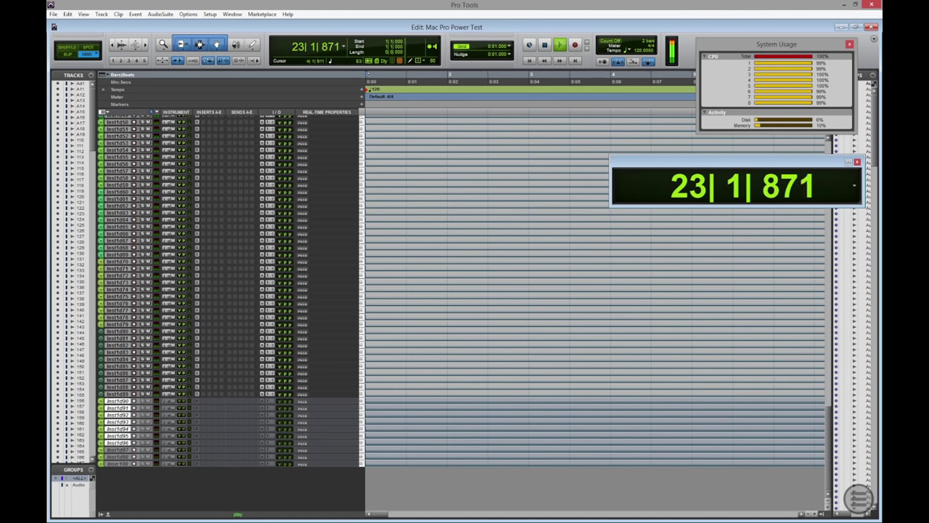
key(ctrl+equal)
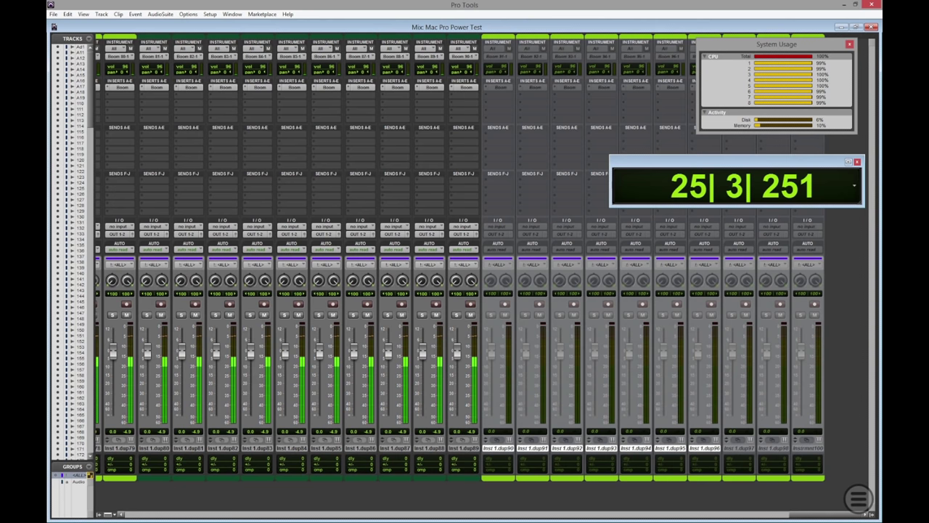
key(space)
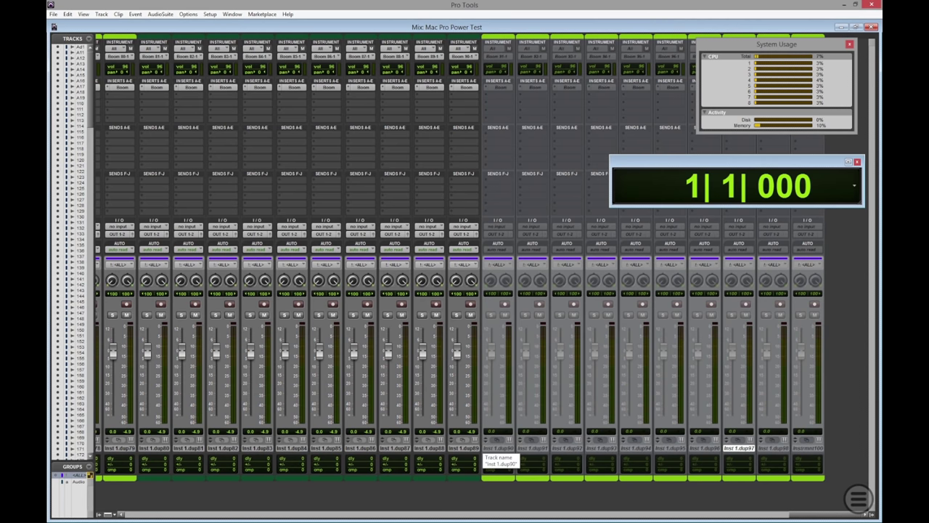
Step: Make tracks inst 1.dup90 through dup93 active again, leaving dup94 onward inactive
click(498, 448)
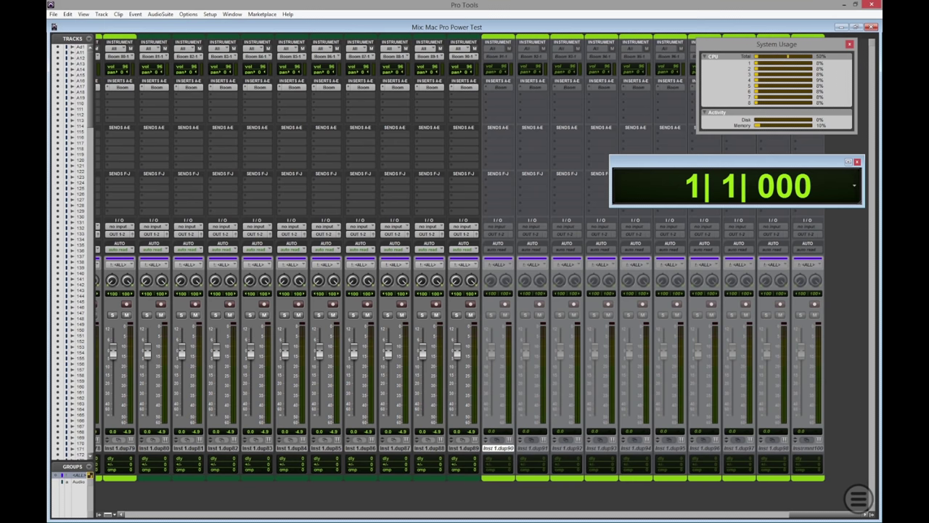
shift+click(601, 448)
right_click(602, 447)
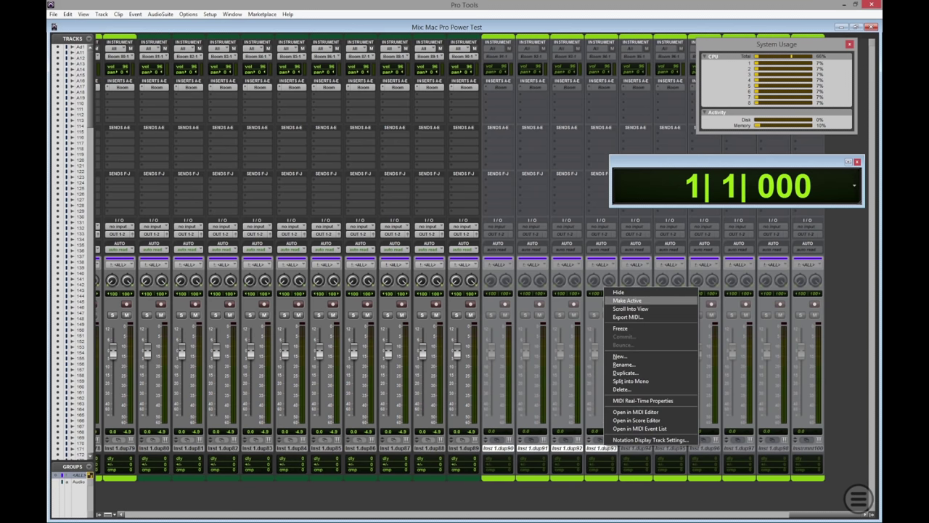
click(627, 300)
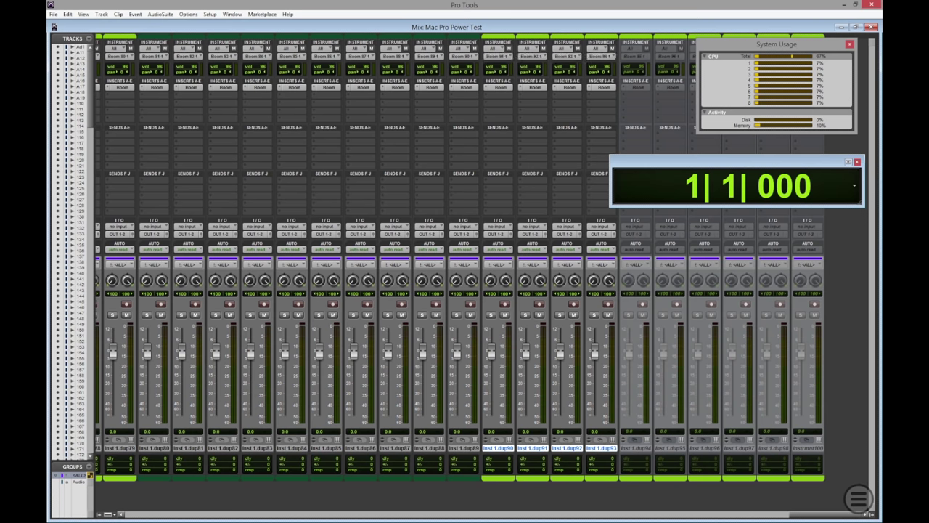
Step: Play the session with dup90–dup93 active, then stop at 1|1|000 in the Edit window
key(space)
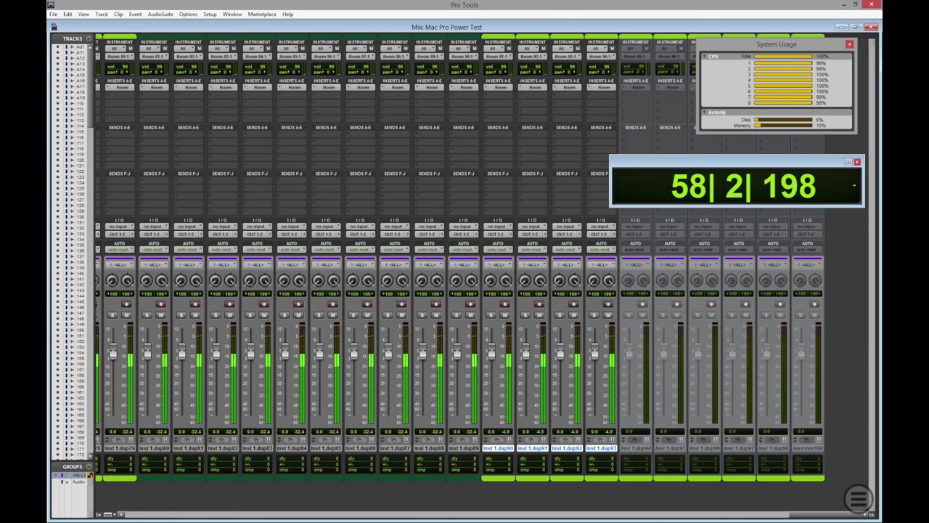
scroll(482, 276, left, 3)
scroll(482, 276, left, 10)
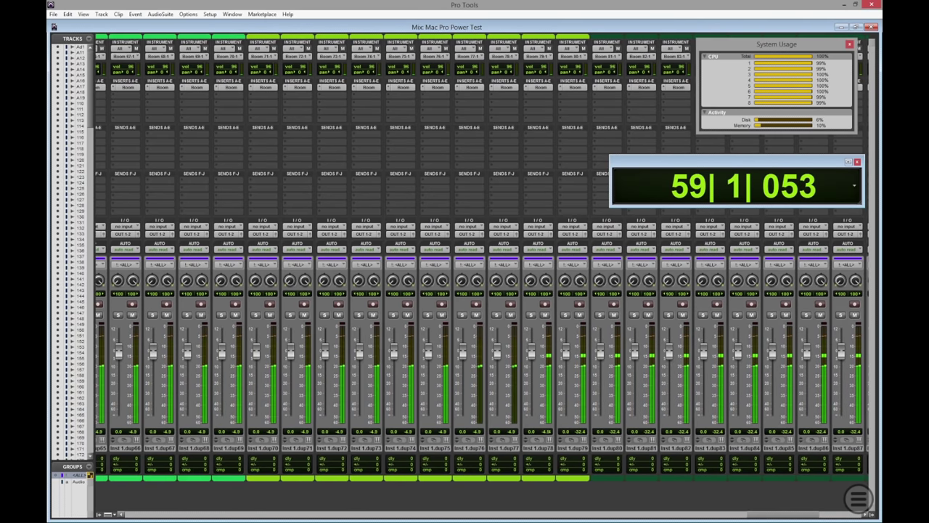
scroll(482, 276, left, 20)
scroll(482, 275, left, 10)
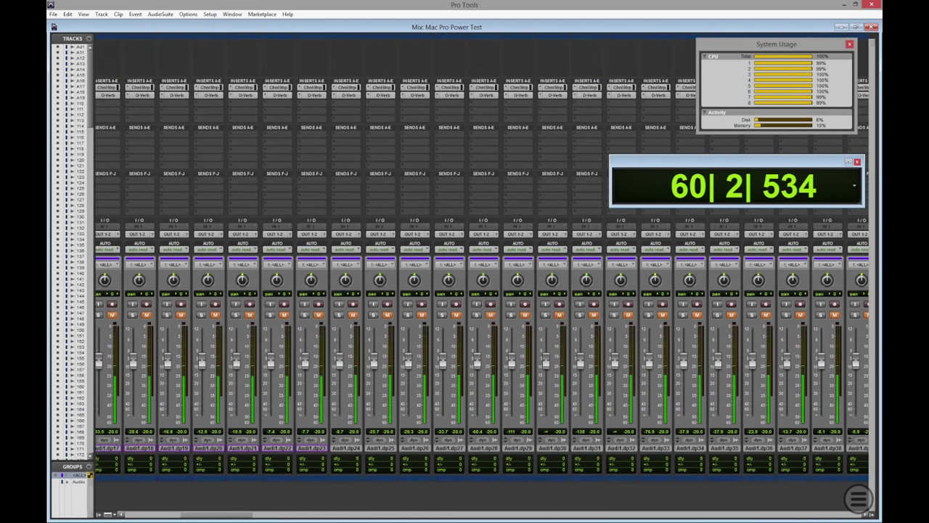
scroll(481, 275, left, 3)
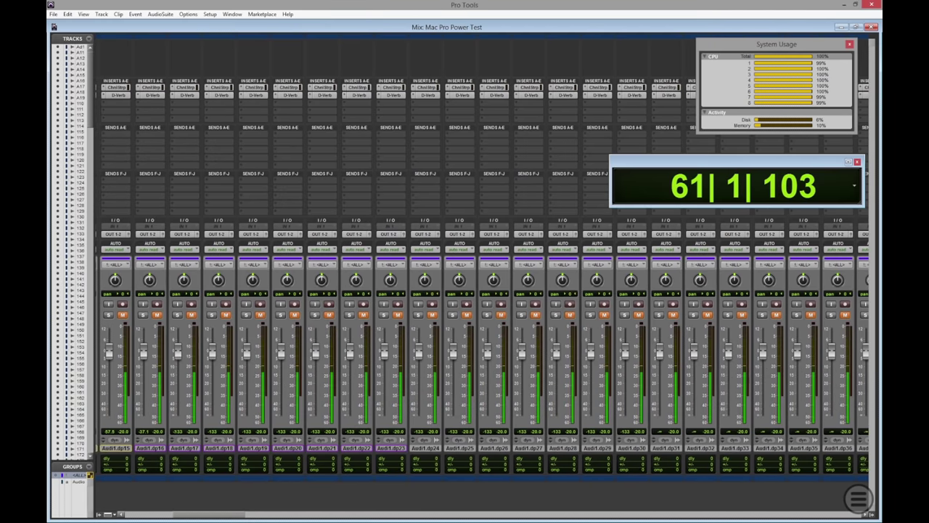
scroll(482, 276, left, 5)
scroll(482, 276, left, 8)
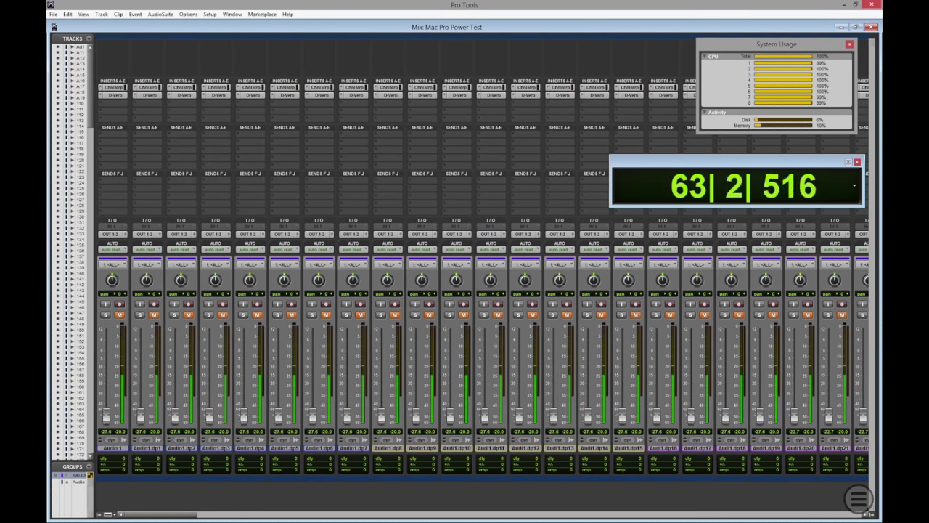
key(ctrl+equal)
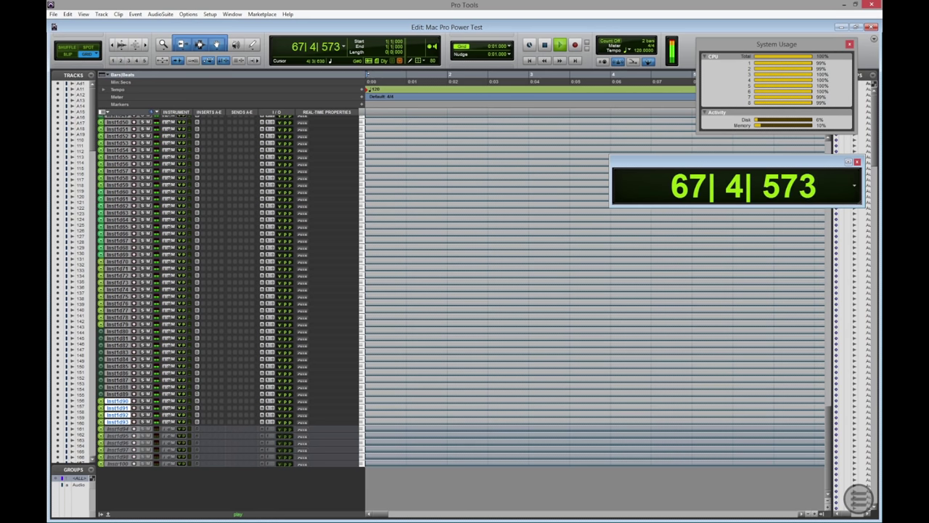
key(space)
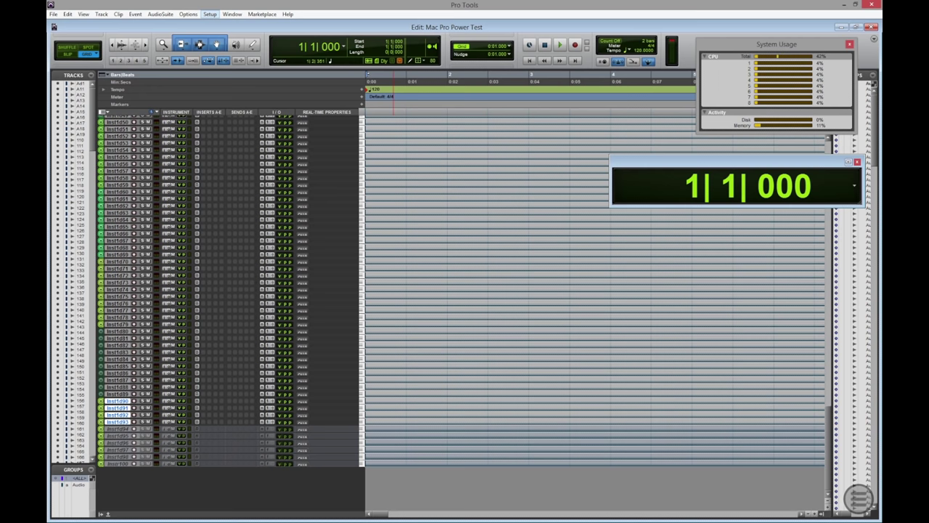
Step: Set the playback engine to iZ Adrenaline ASIO and confirm its 128-sample settings
click(210, 14)
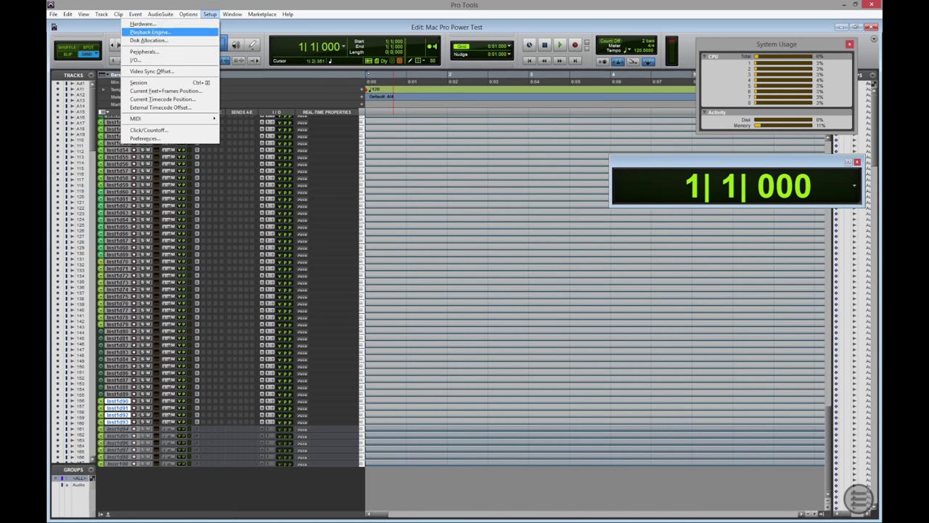
click(150, 32)
click(479, 148)
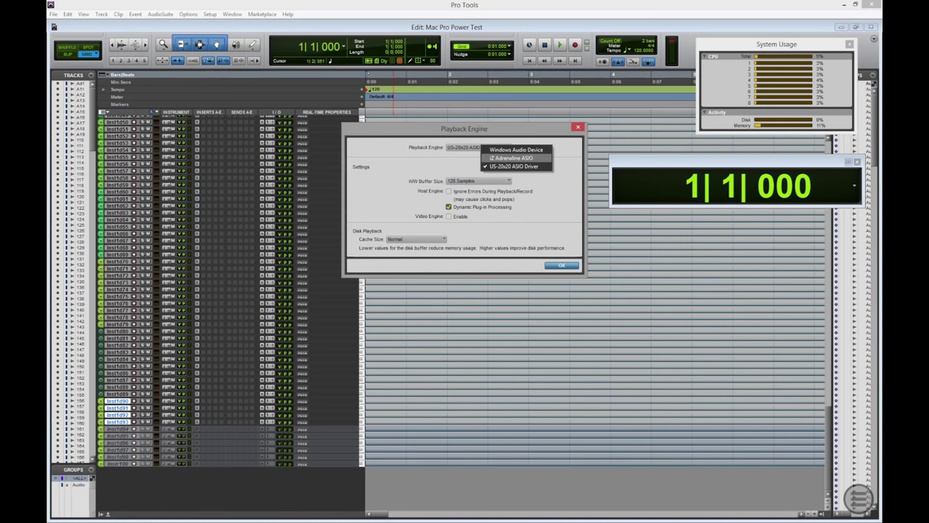
click(512, 157)
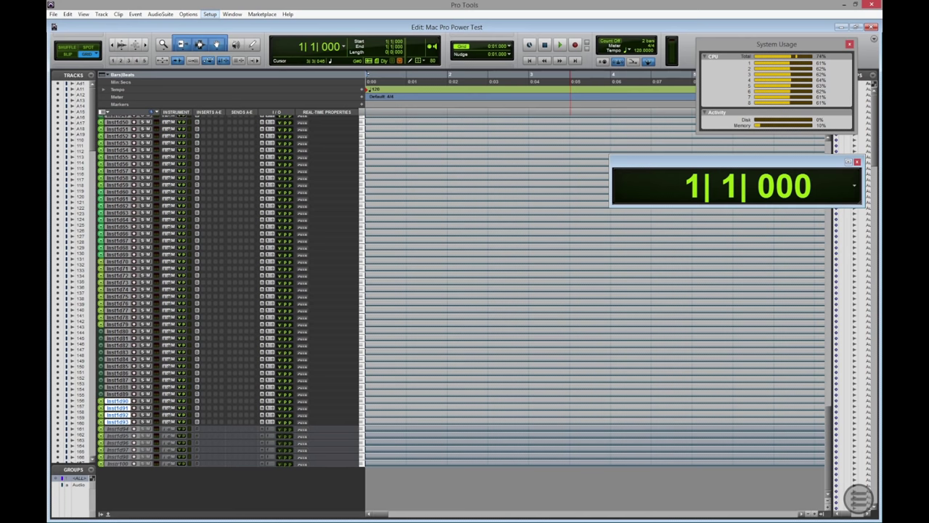
click(210, 14)
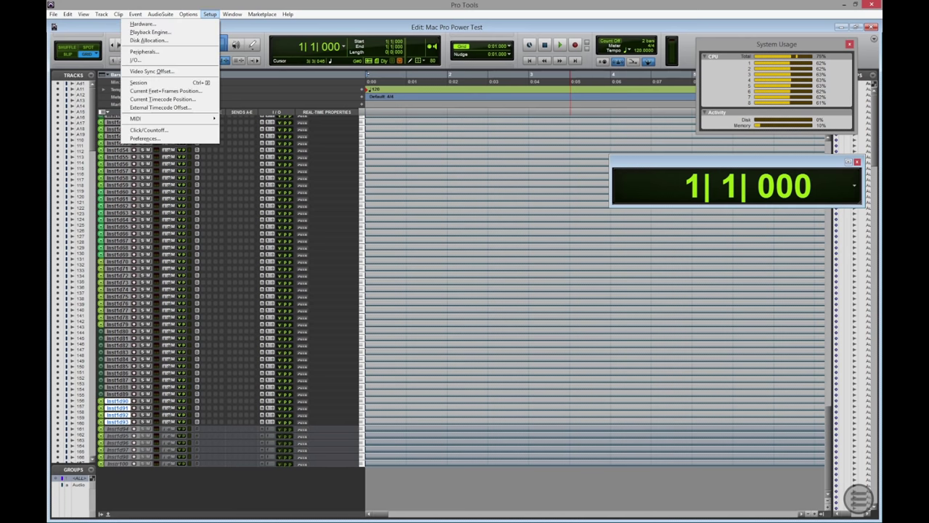
click(151, 32)
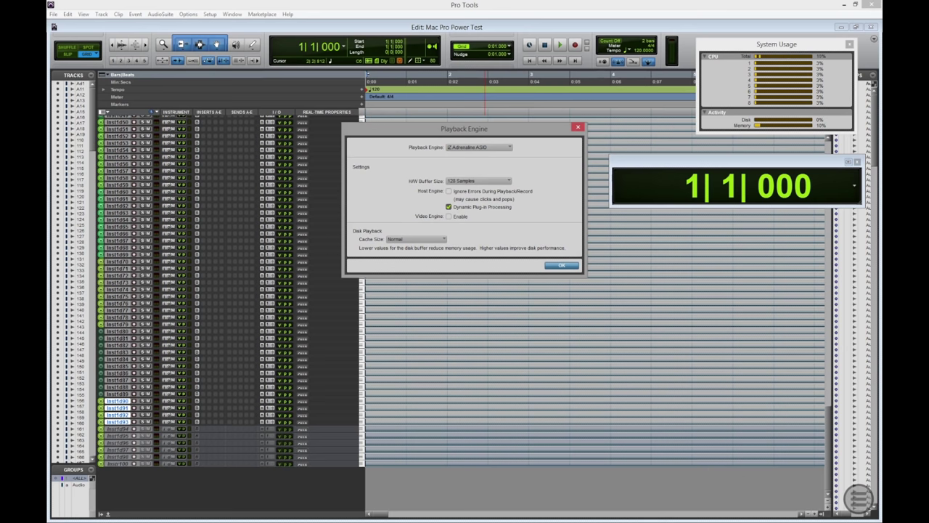
click(554, 265)
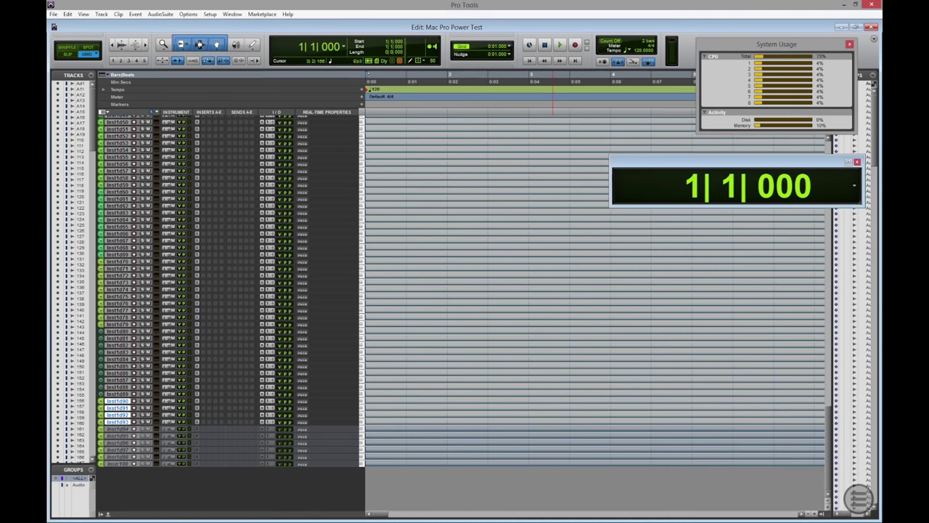
Step: Open the RADAR Studio control panel and page through its company, setup, digital format, routing and status pages
click(210, 14)
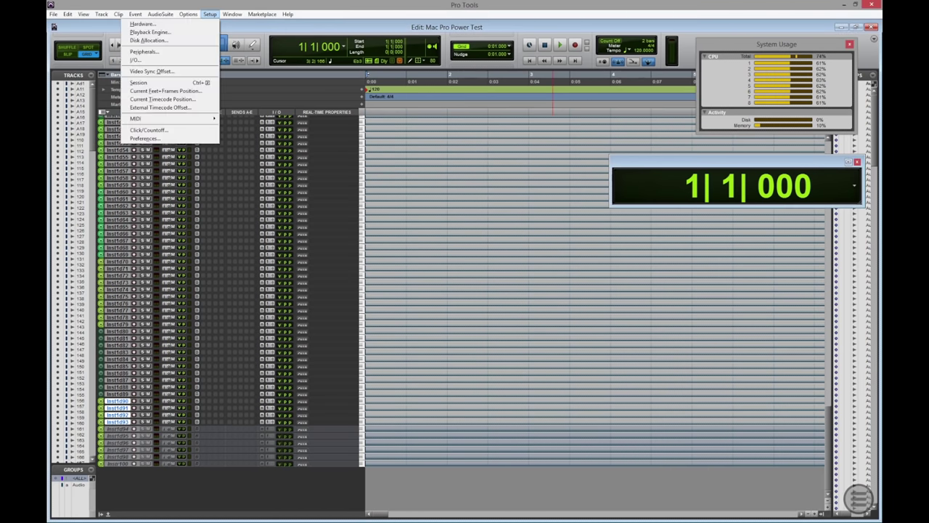
click(143, 24)
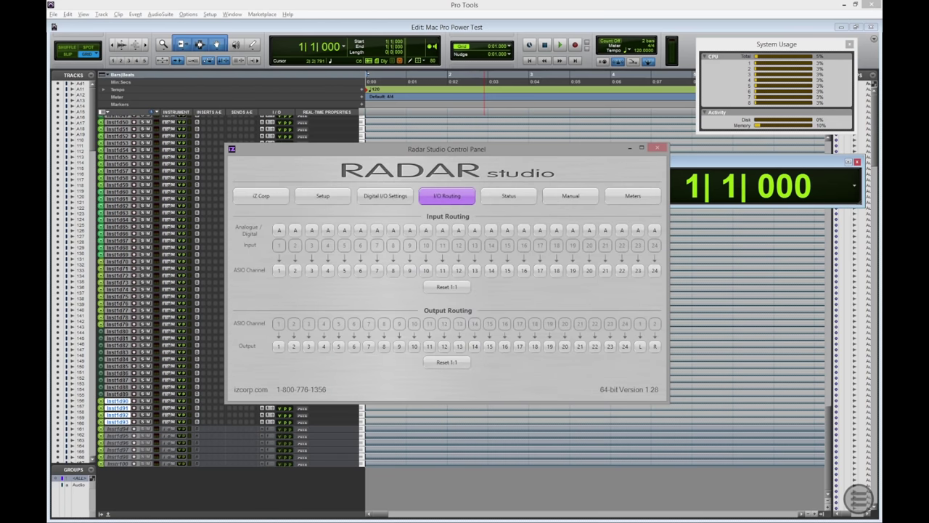
click(261, 195)
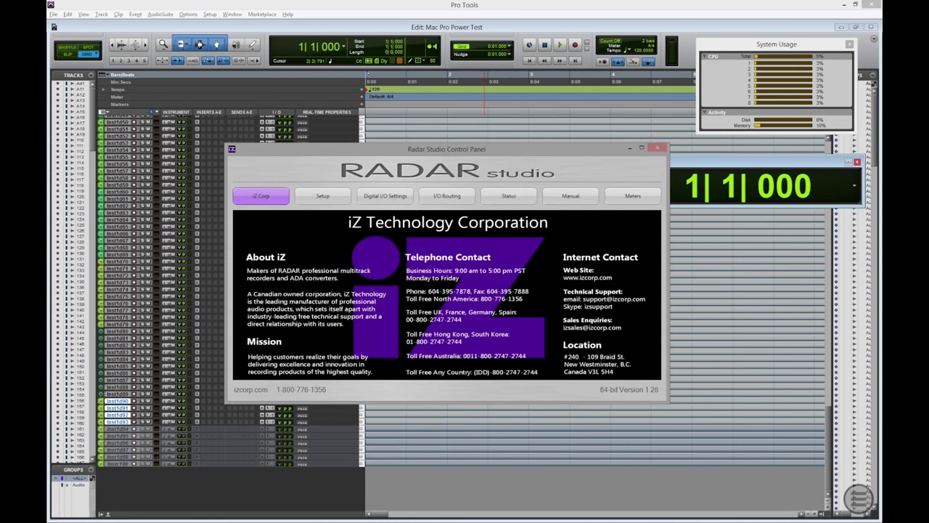
click(322, 196)
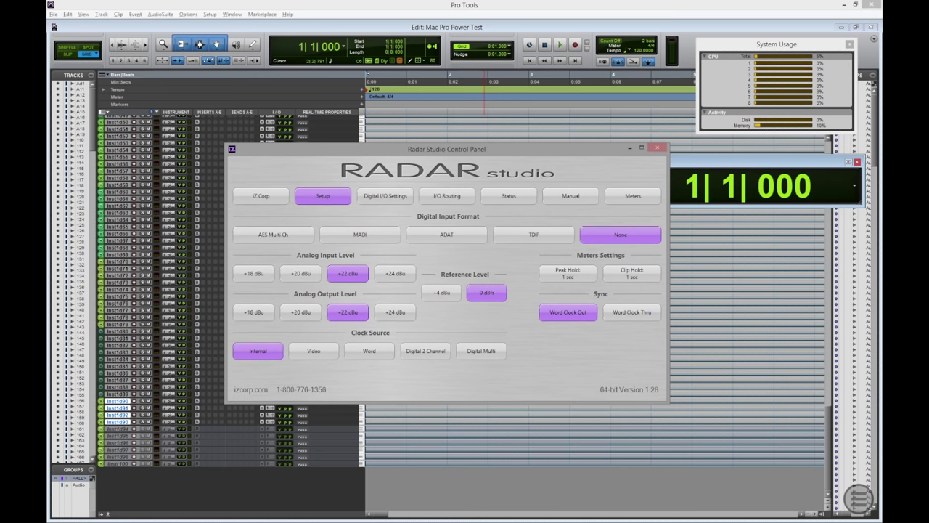
click(385, 196)
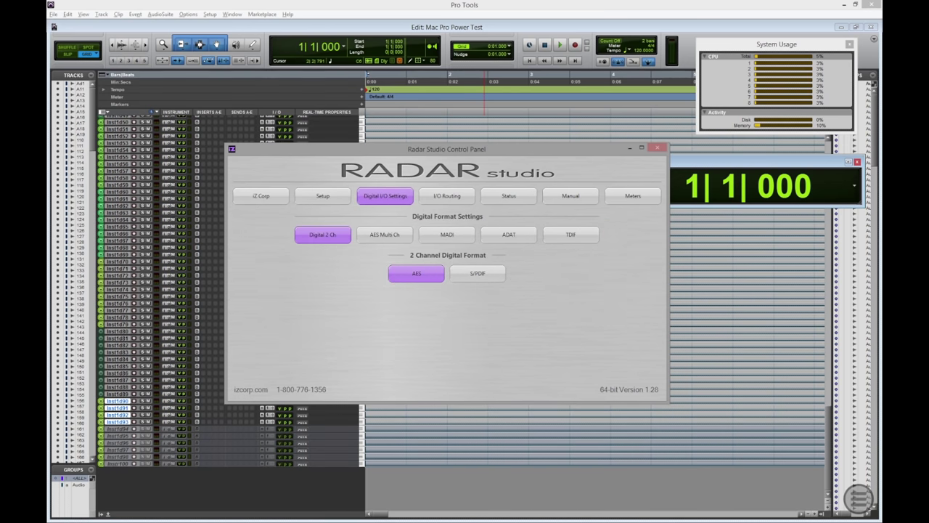
click(446, 196)
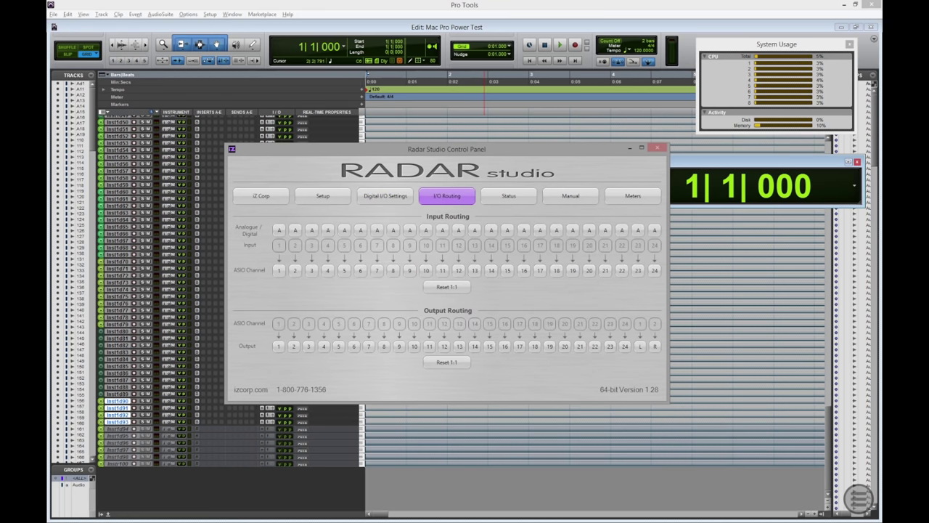
click(508, 195)
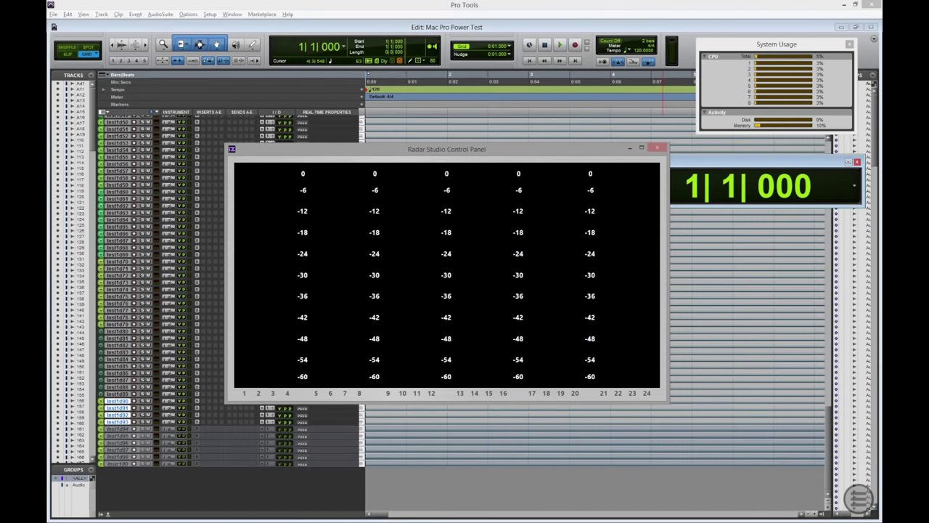
Step: Close the RADAR panel, show the mixer's last tracks, and play past bar 15 at about 90% CPU
key(ctrl+w)
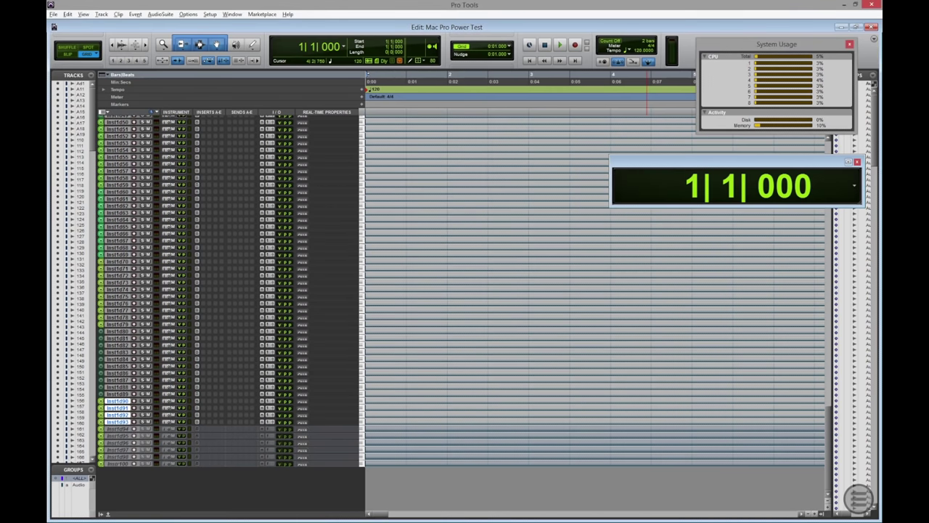
key(ctrl+equal)
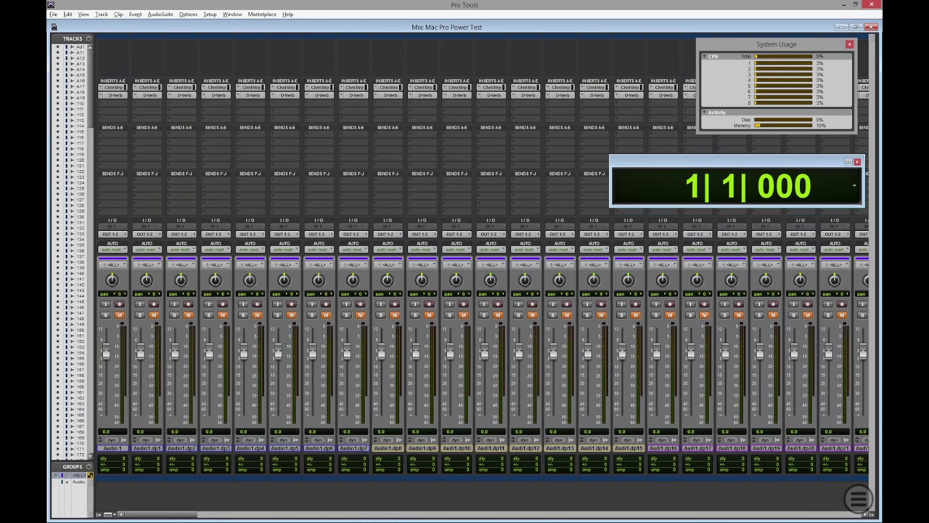
scroll(483, 290, right, 15)
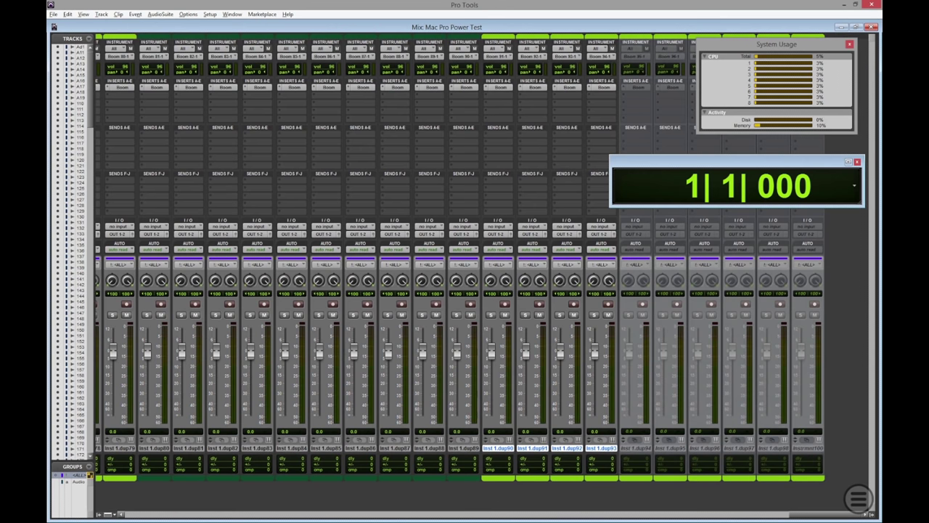
key(space)
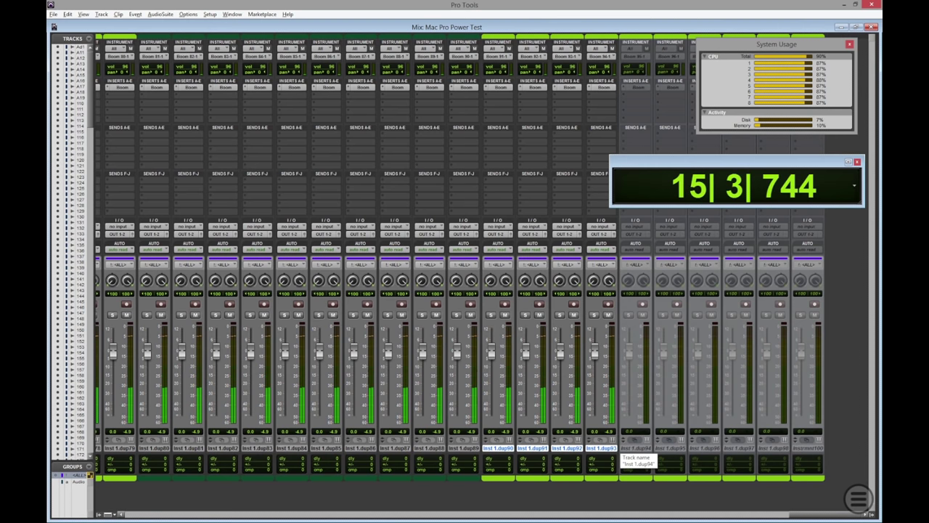
key(space)
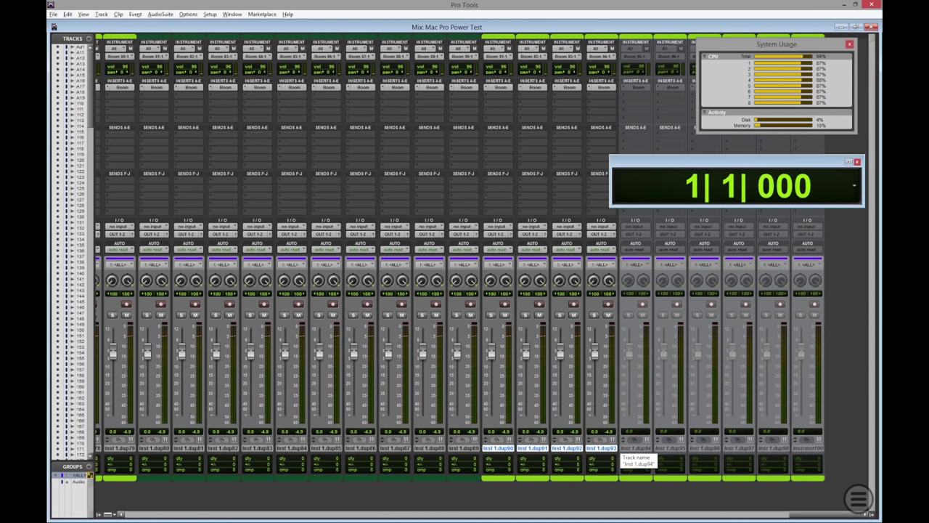
Step: Select tracks Inst 1.dup94 through dup96 and set them to Make Active
click(635, 447)
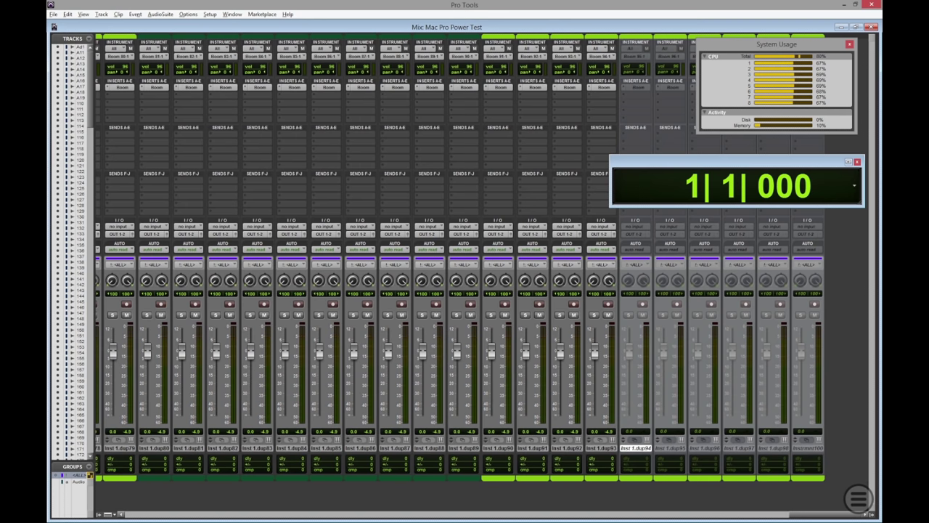
shift+click(704, 448)
right_click(699, 447)
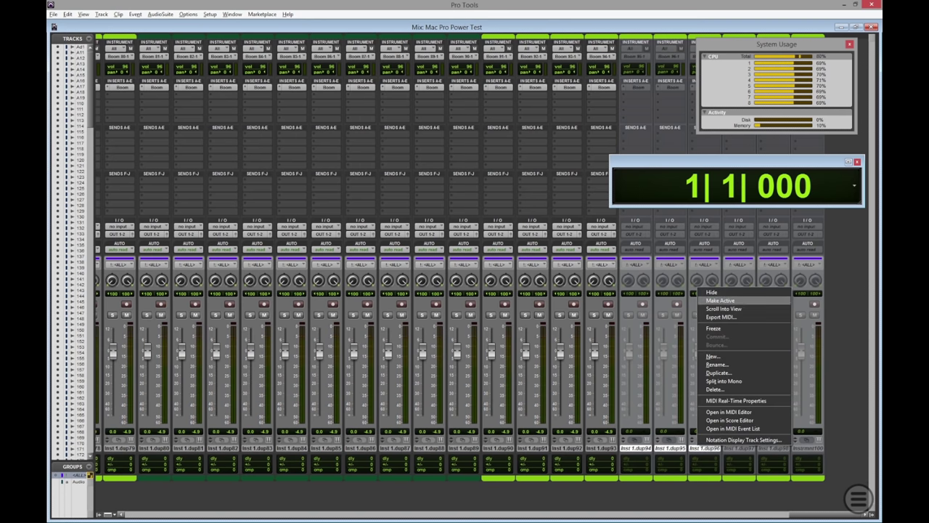
click(719, 299)
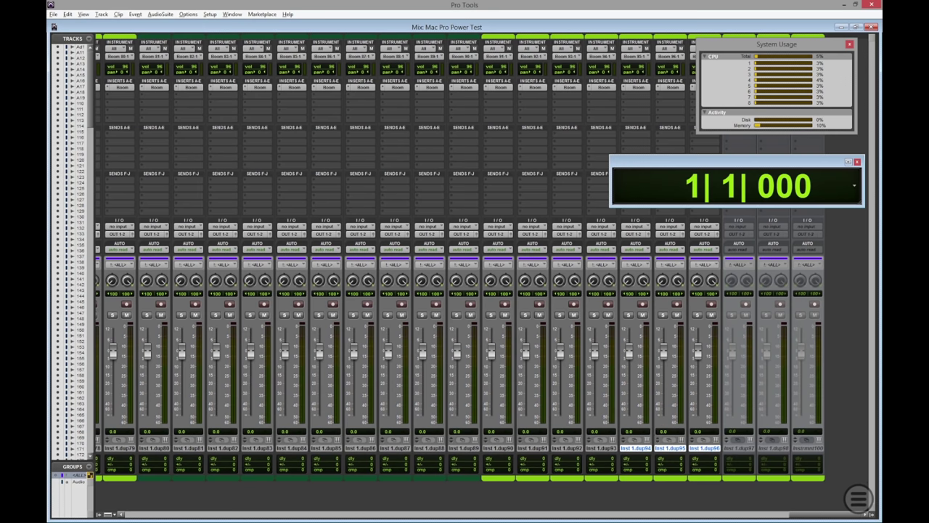
Step: Play the session with dup94–dup96 active to around bar 14, then stop back at 1|1|000
key(space)
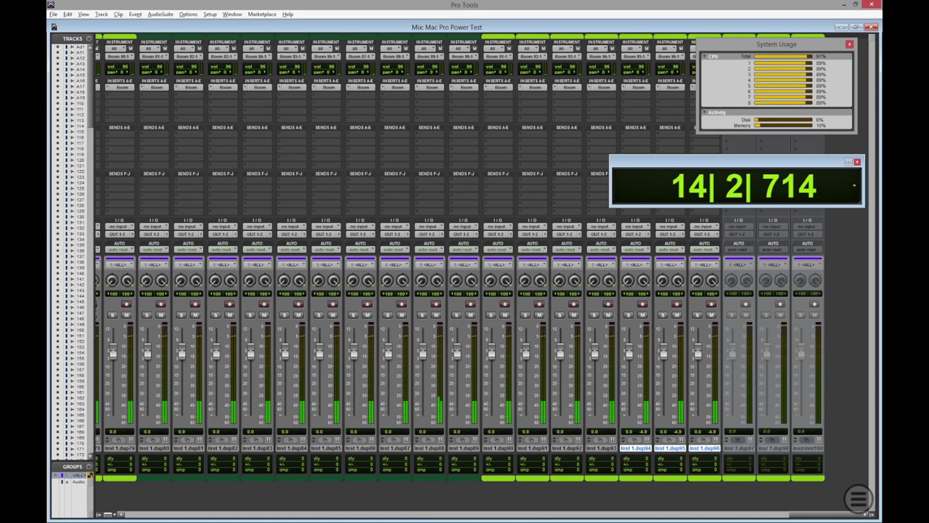
key(space)
Step: Make tracks Inst 1.dup97 through the final track active, then play until the CPU error appears
click(739, 448)
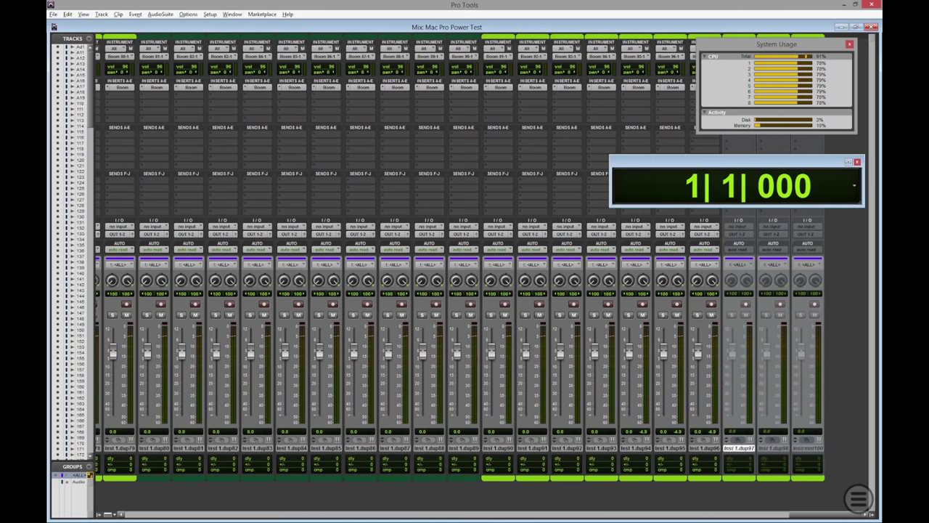
shift+click(808, 448)
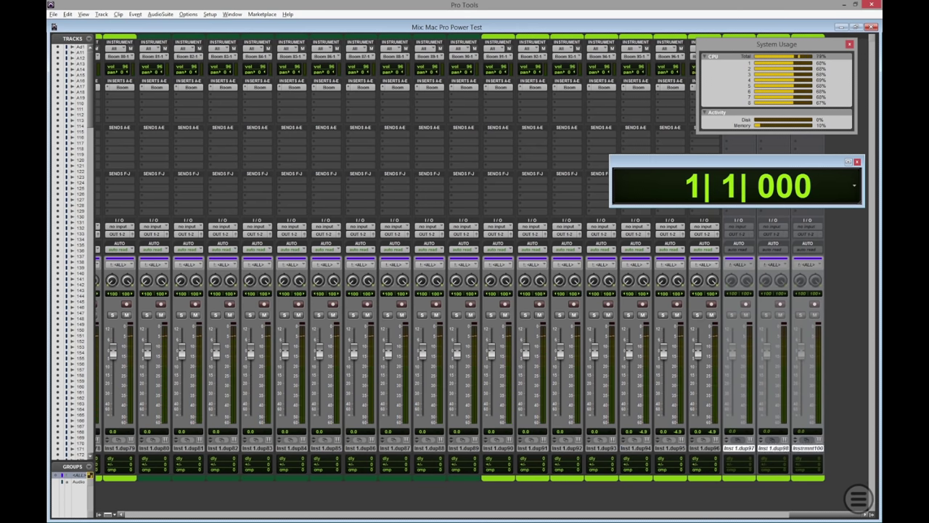
right_click(738, 447)
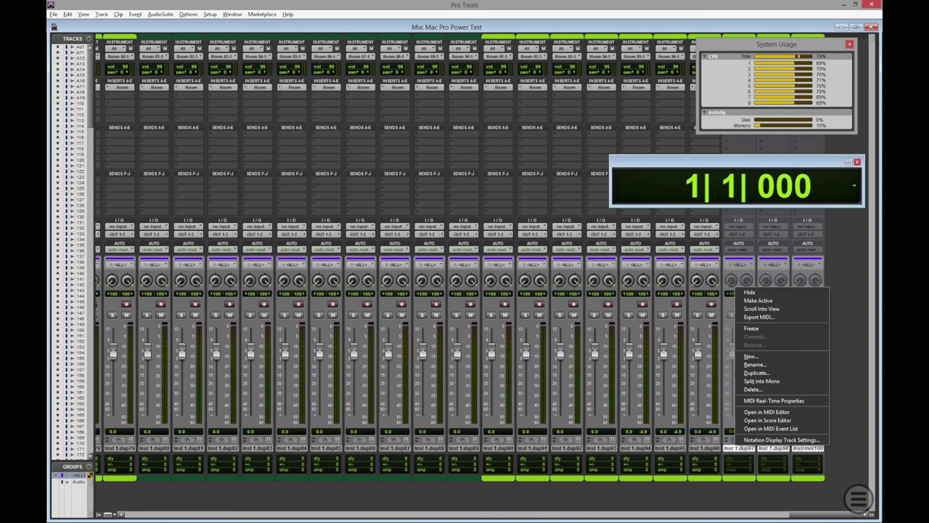
click(758, 300)
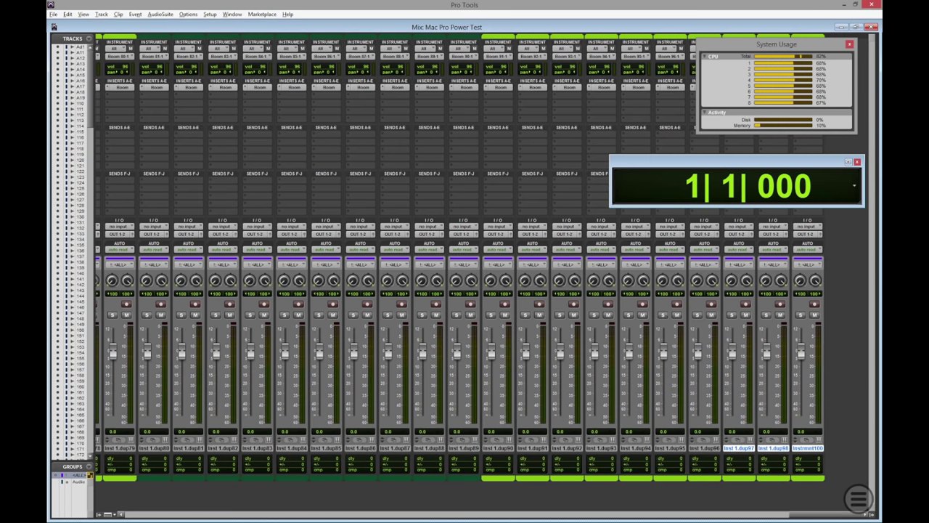
key(space)
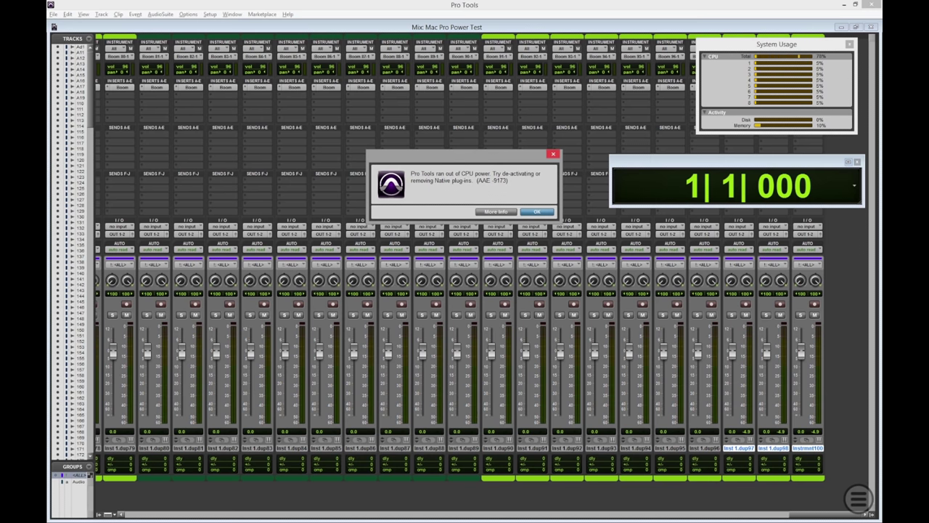
Step: Dismiss the AAE -9173 CPU error and scroll the Mix window back to the first tracks
click(553, 154)
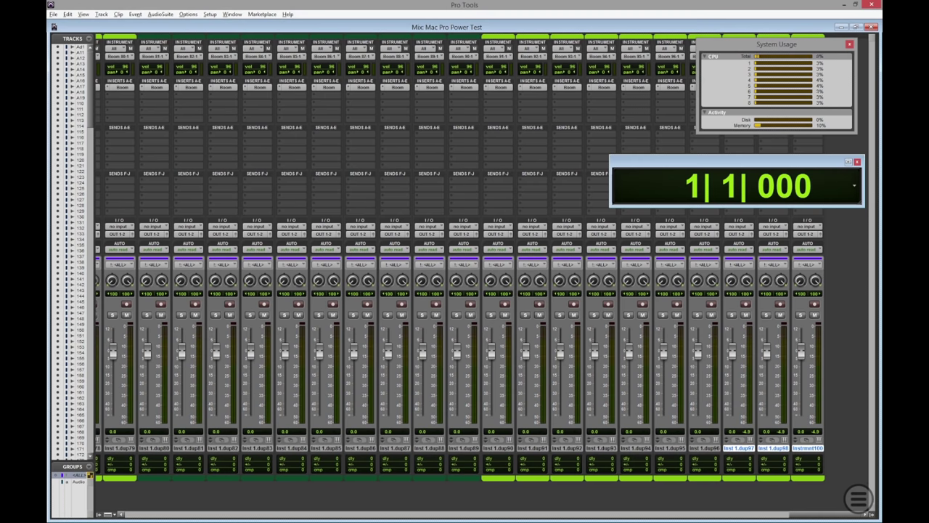
scroll(482, 276, right, 10)
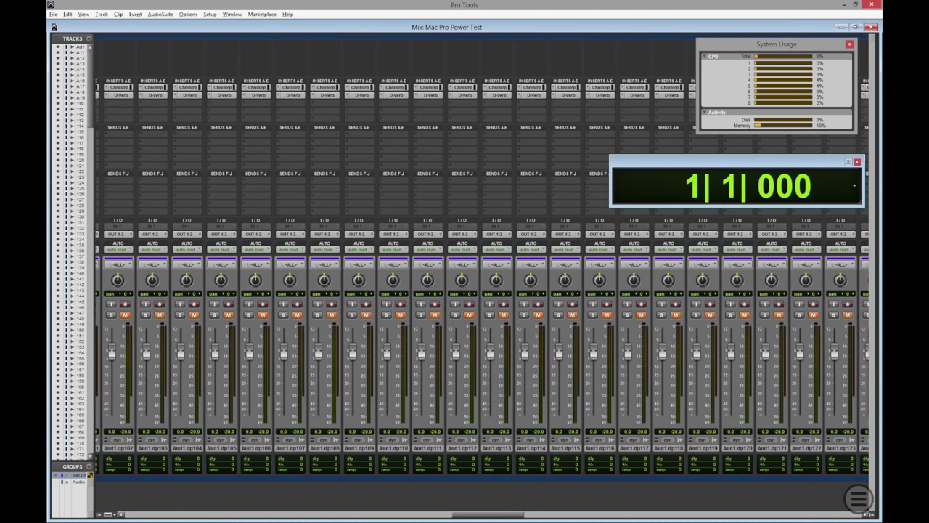
scroll(482, 276, right, 10)
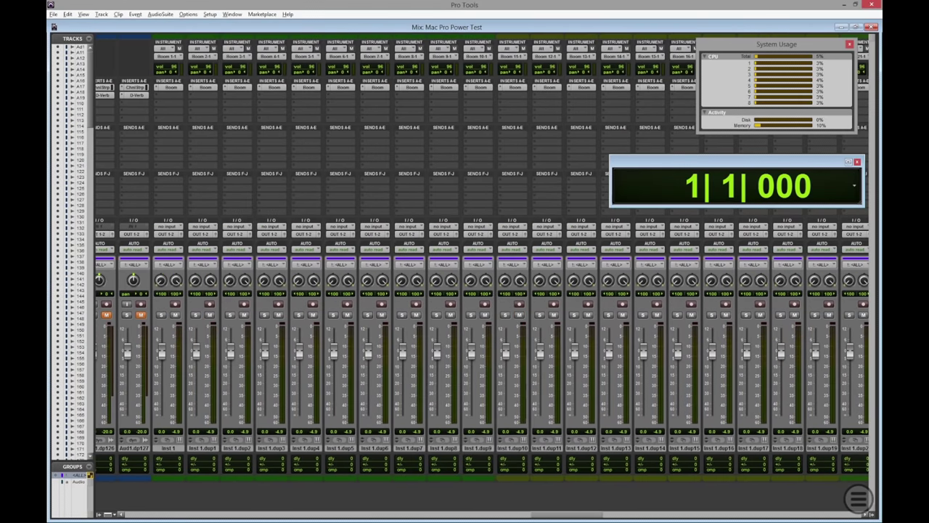
scroll(482, 275, left, 3)
scroll(482, 275, right, 20)
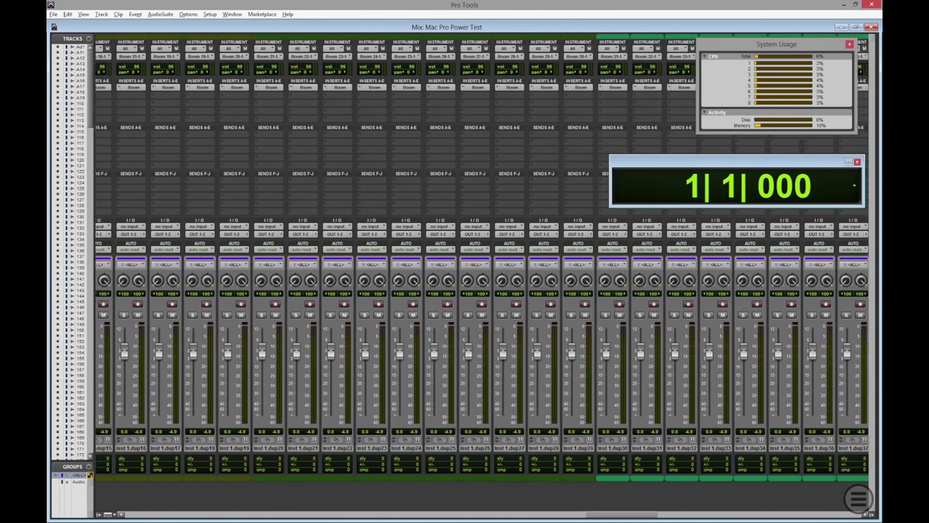
scroll(482, 276, right, 15)
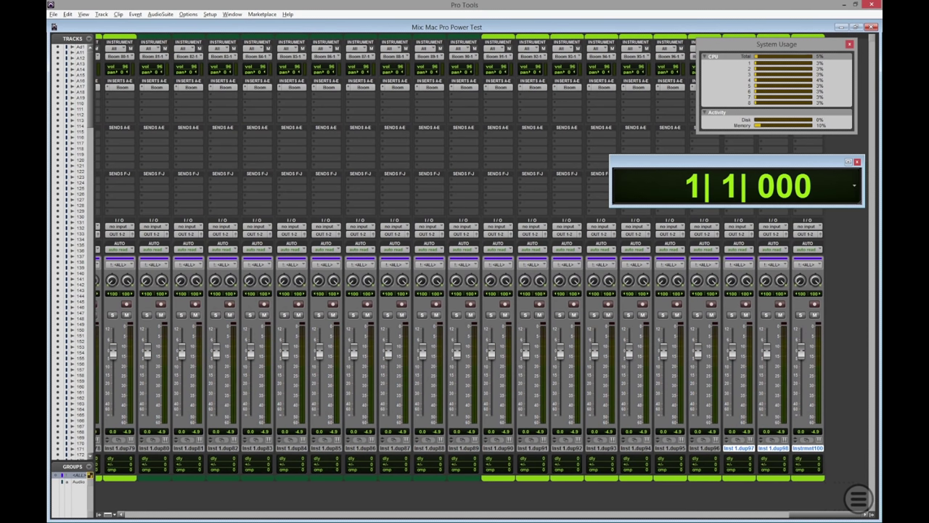
scroll(482, 348, left, 7)
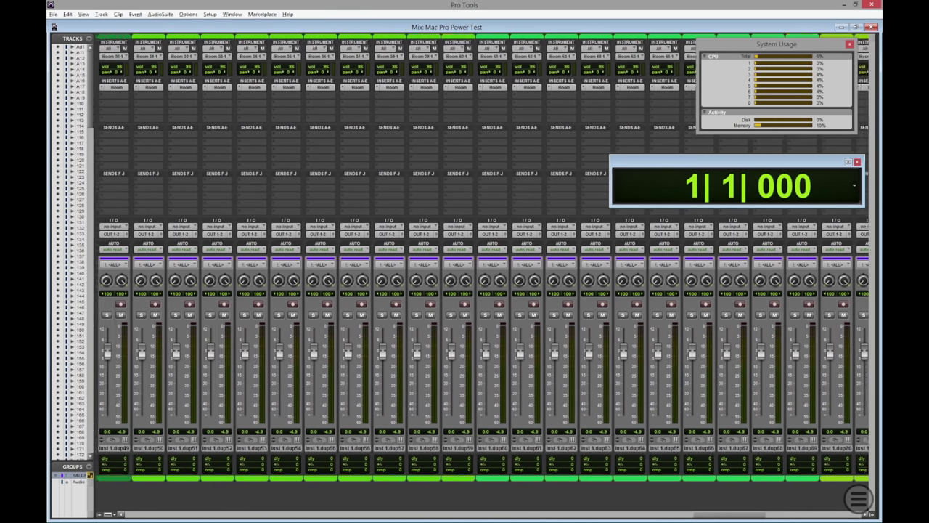
scroll(482, 349, left, 10)
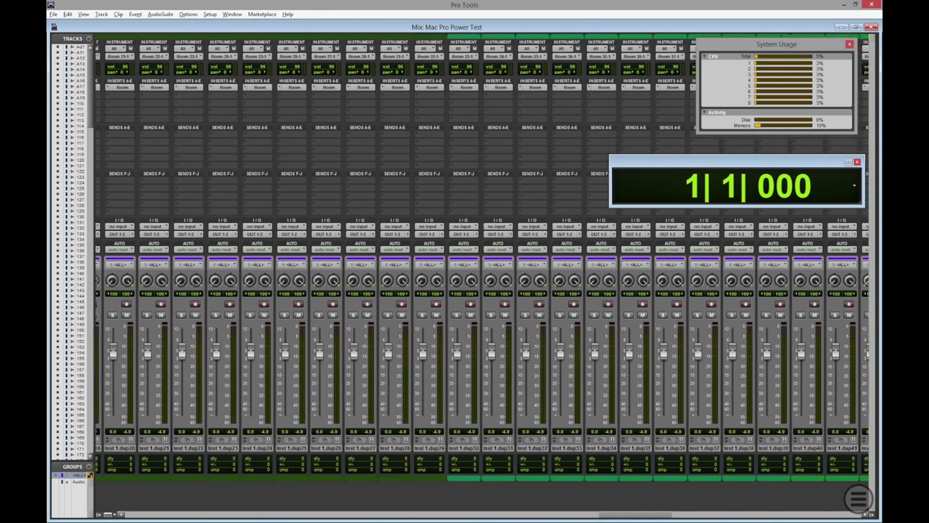
scroll(482, 348, left, 10)
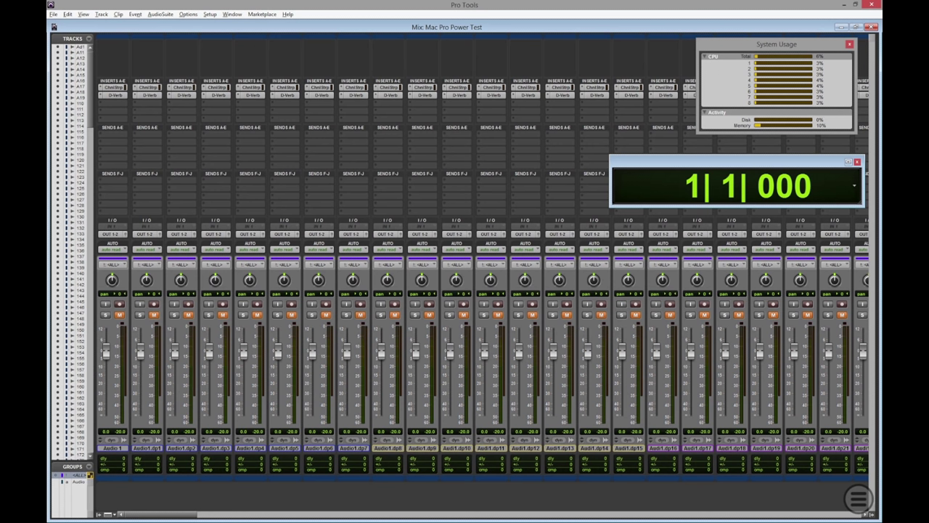